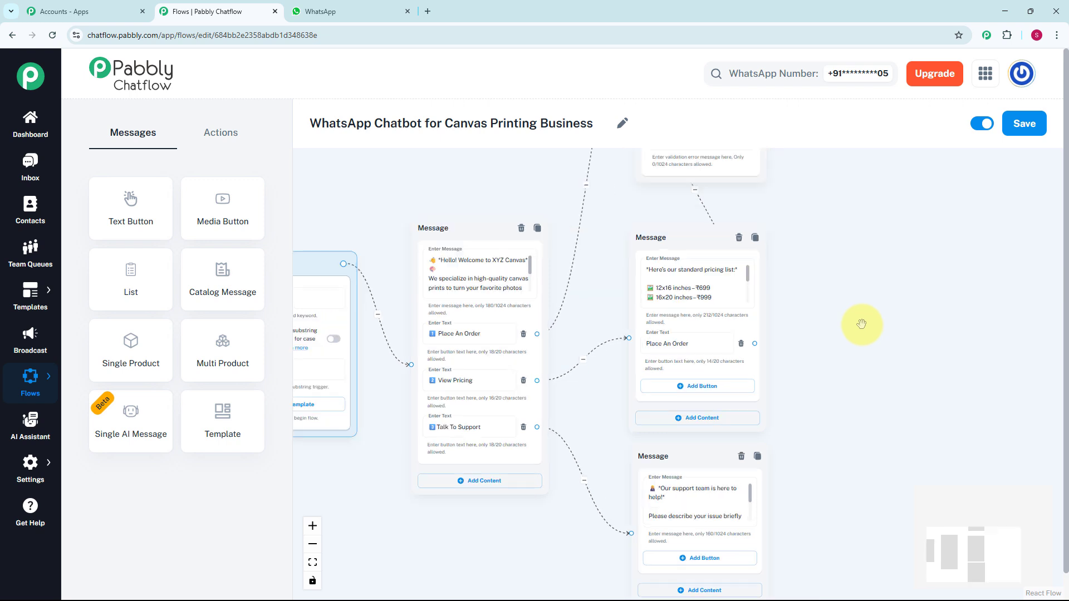
# Examine the finished canvas printing chatbot flow across its welcome, pricing, support and order branches
pyautogui.moveTo(861, 324); pyautogui.dragTo(747, 317)
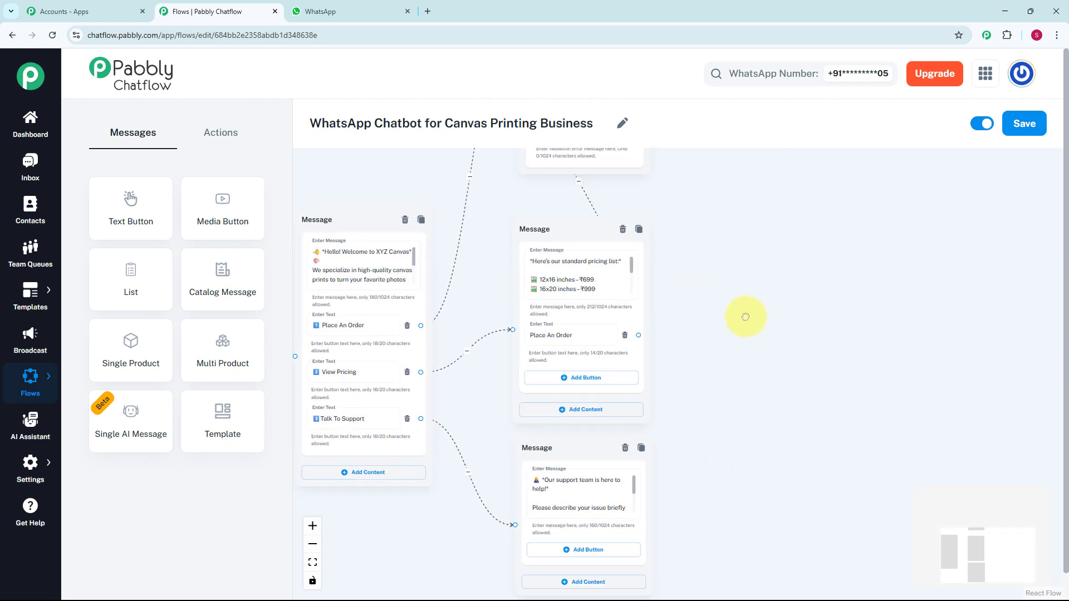
pyautogui.scroll(-3, 718, 370)
pyautogui.moveTo(819, 312); pyautogui.dragTo(709, 361)
pyautogui.scroll(1, 701, 399)
pyautogui.hscroll(1, 701, 408)
pyautogui.scroll(-1, 716, 375)
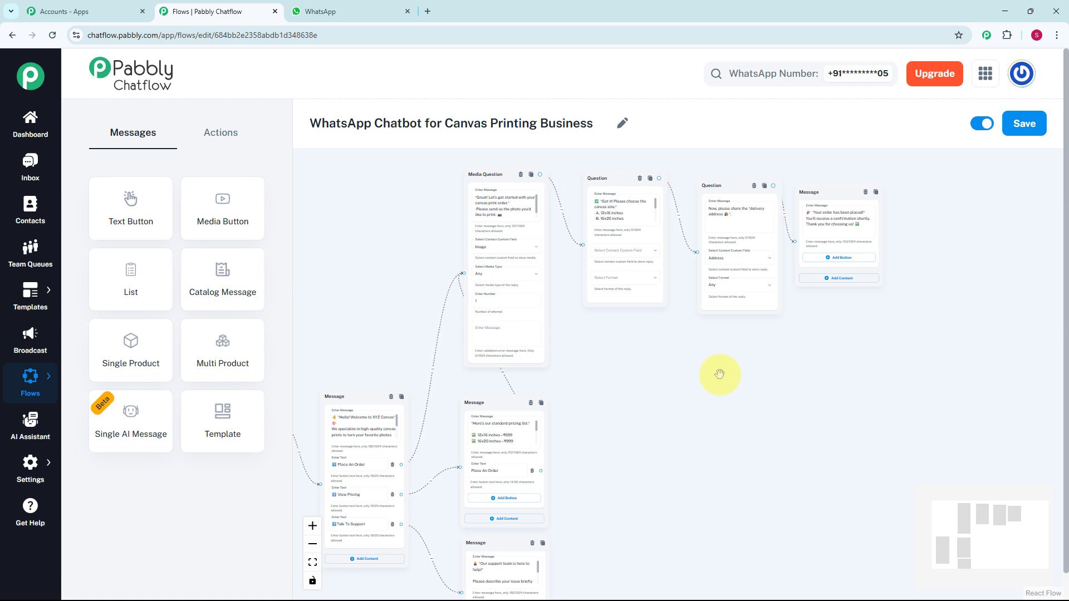
# Switch to WhatsApp Web and choose Place An Order in the XYZ Canvas welcome message
pyautogui.hotkey('ctrl', 'Tab')
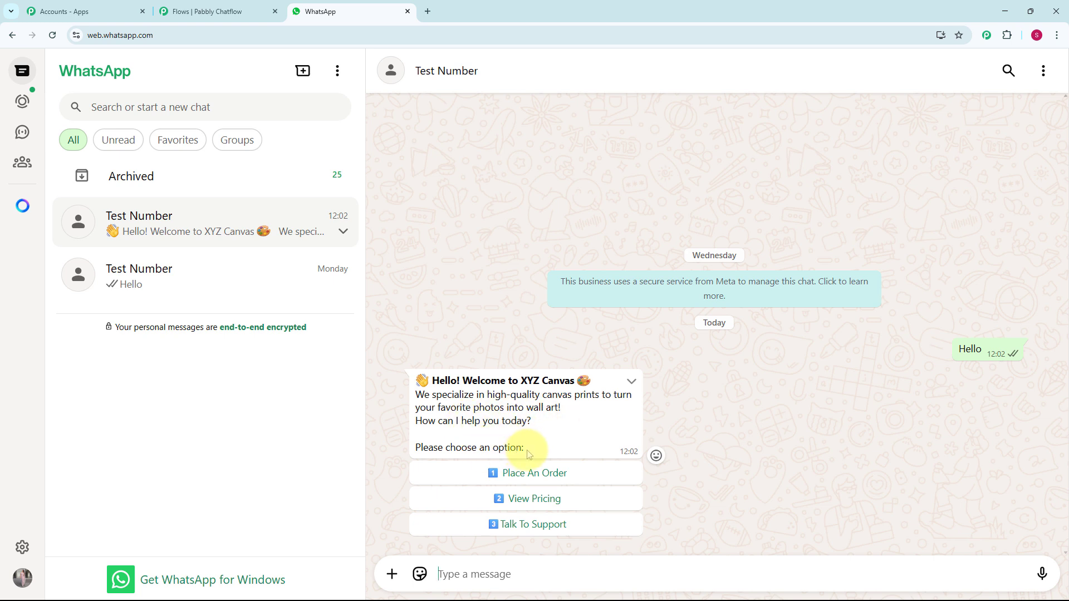
pyautogui.click(572, 473)
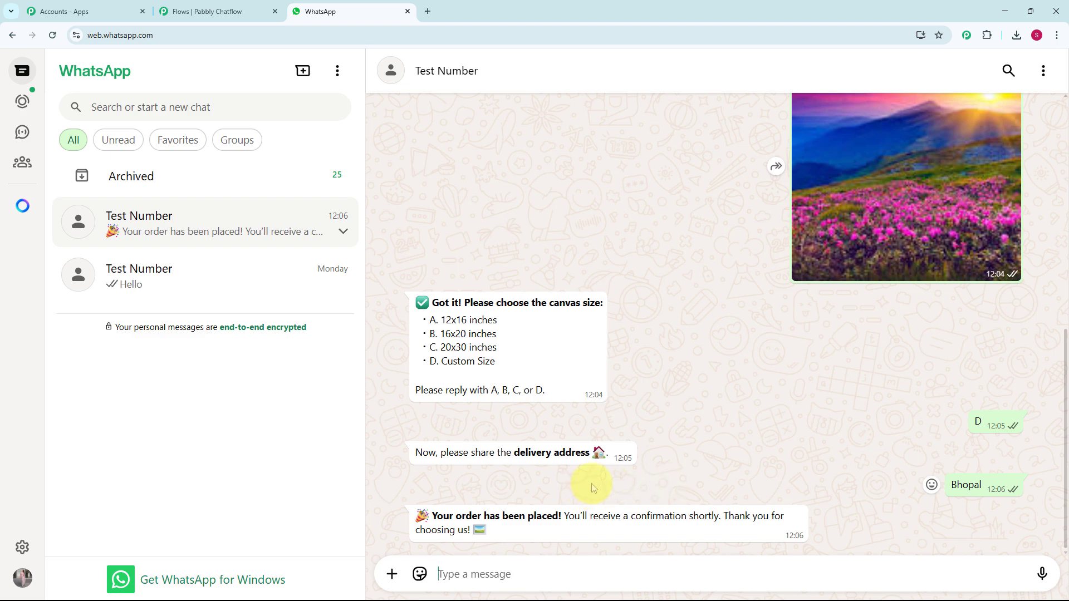
# Test the other two options of the welcome message, View Pricing and Talk To Support
pyautogui.scroll(4, 609, 473)
pyautogui.scroll(4, 609, 472)
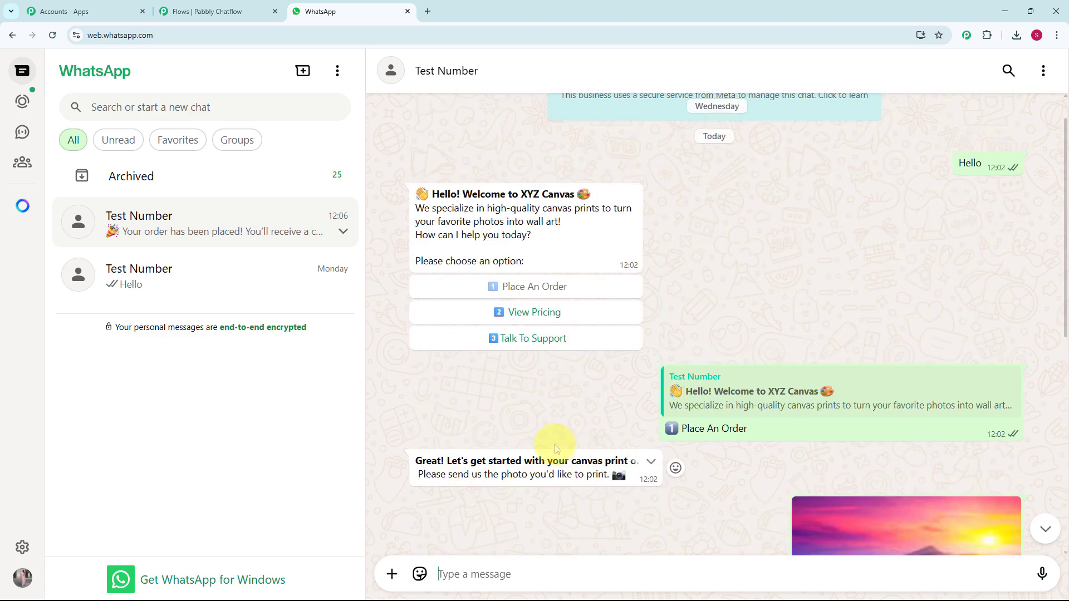
pyautogui.click(539, 313)
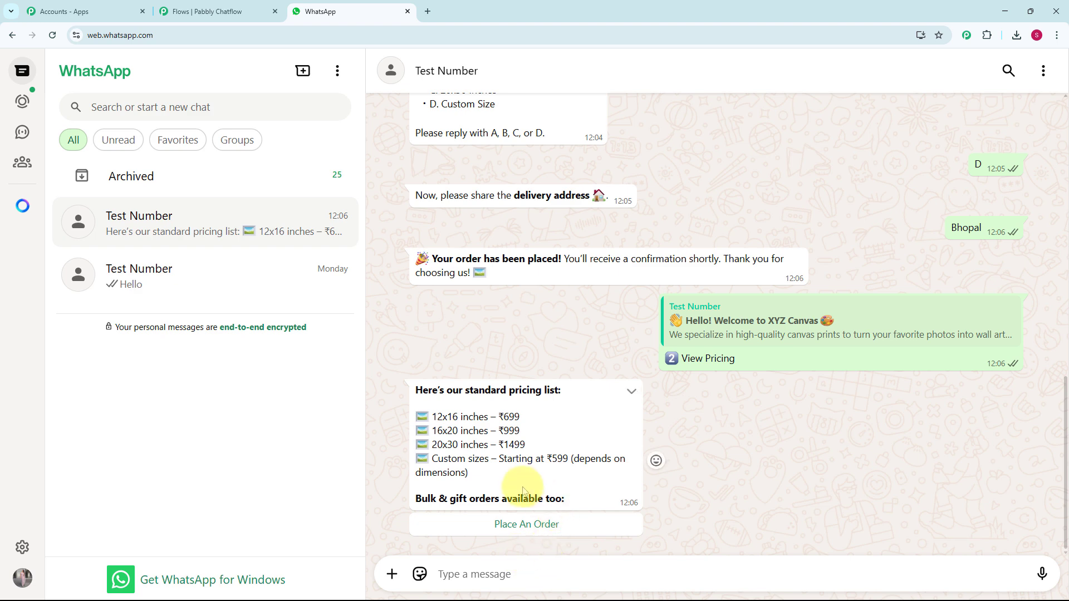
pyautogui.scroll(15, 515, 479)
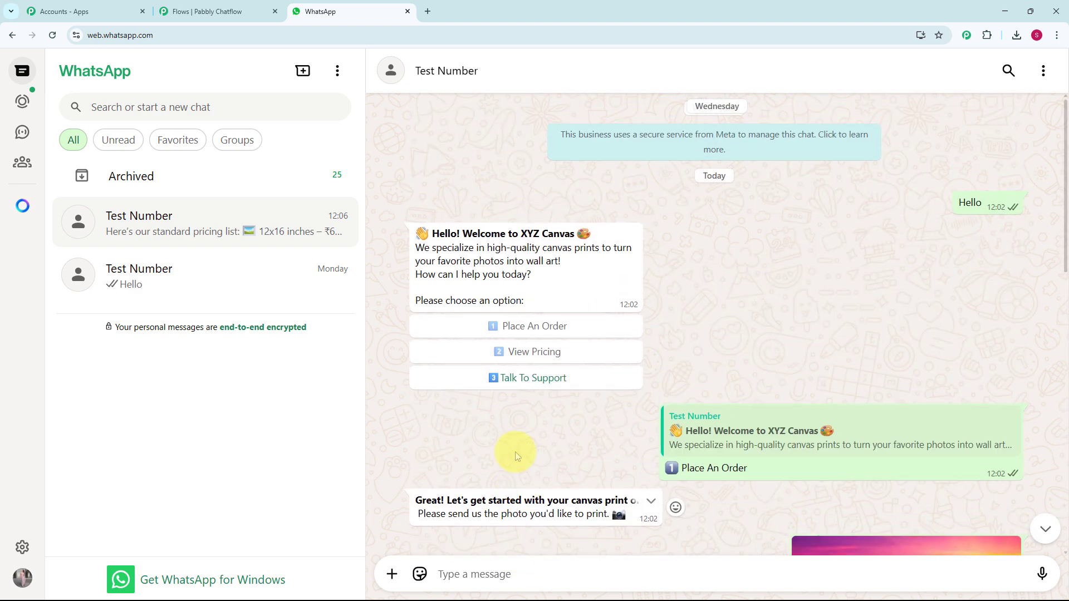
pyautogui.click(517, 379)
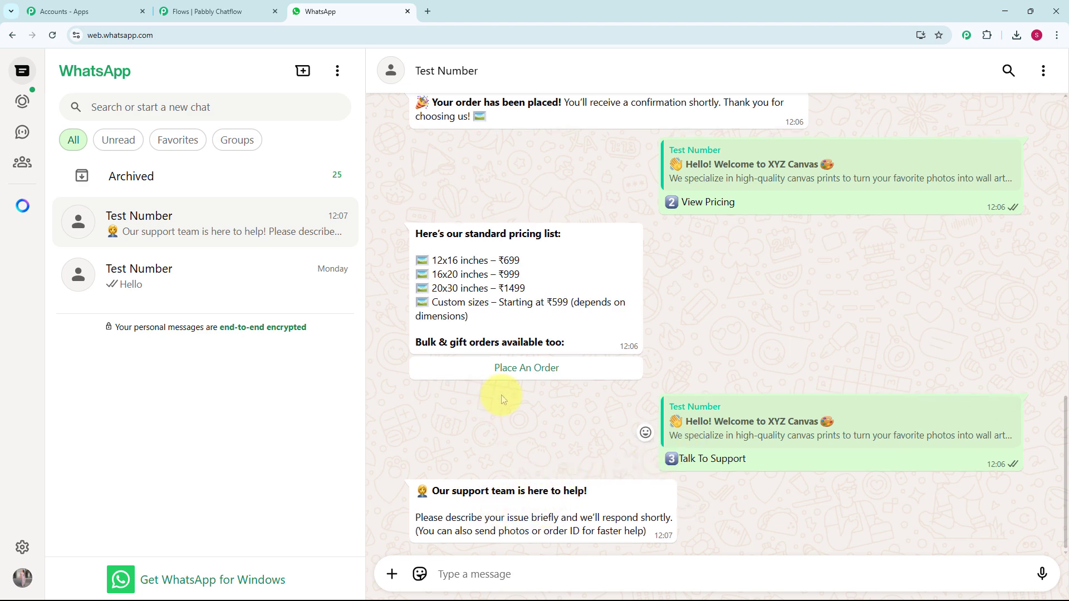
# Look back over the test conversation from the support reply to the welcome message
pyautogui.scroll(6, 501, 395)
pyautogui.scroll(7, 502, 395)
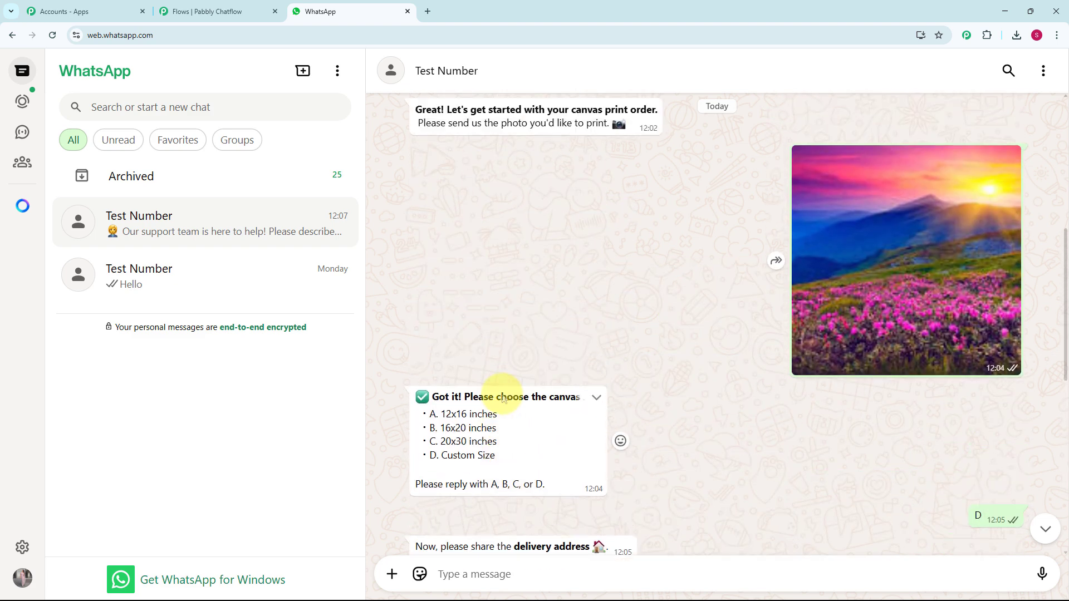
pyautogui.scroll(2, 503, 397)
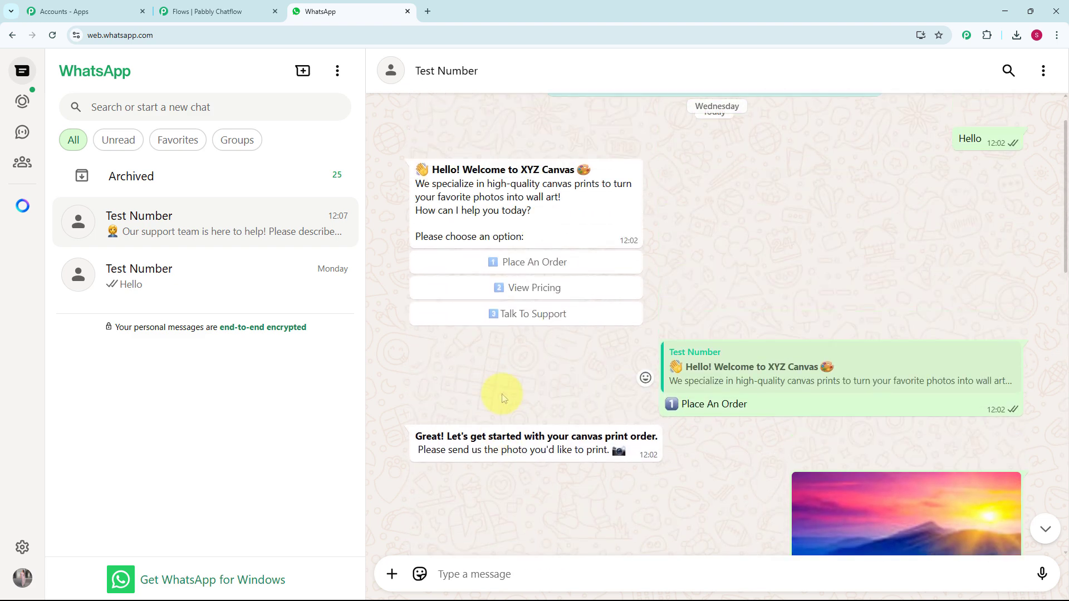
pyautogui.scroll(1, 503, 397)
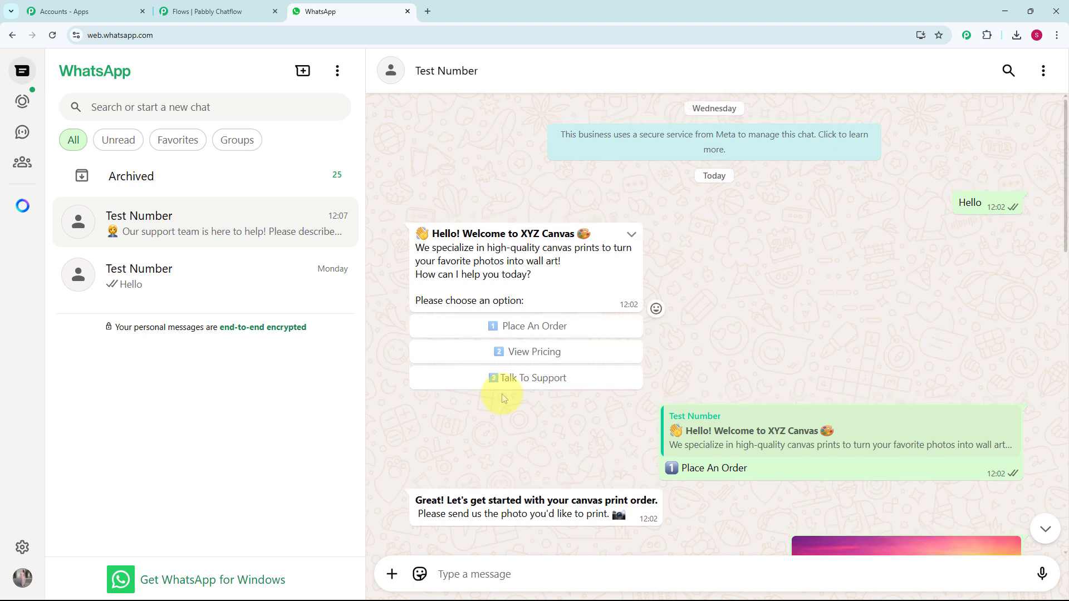
pyautogui.scroll(-2, 502, 397)
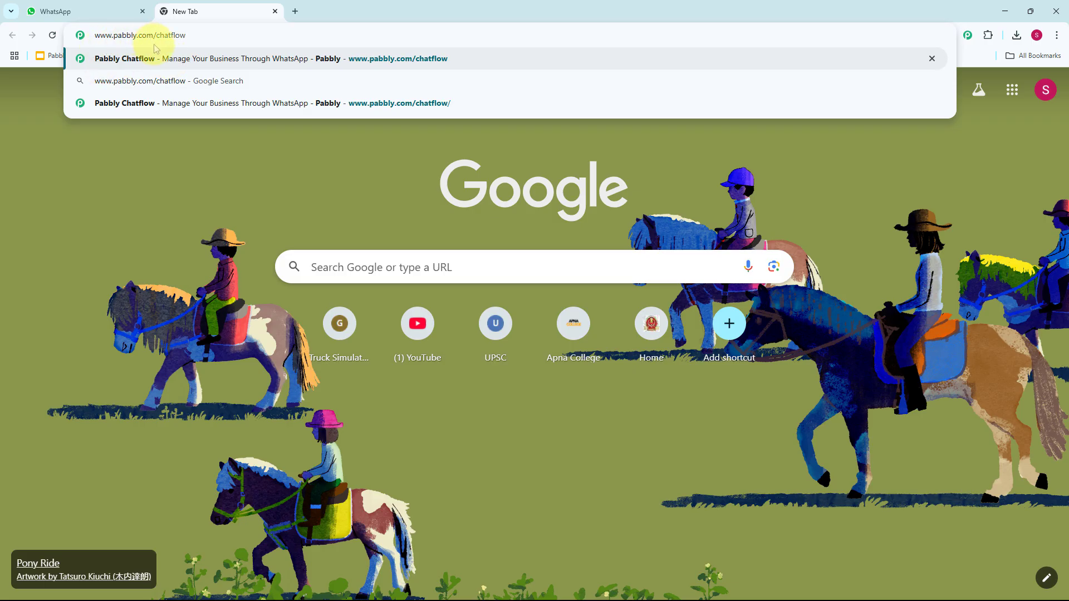
pyautogui.press('Return')
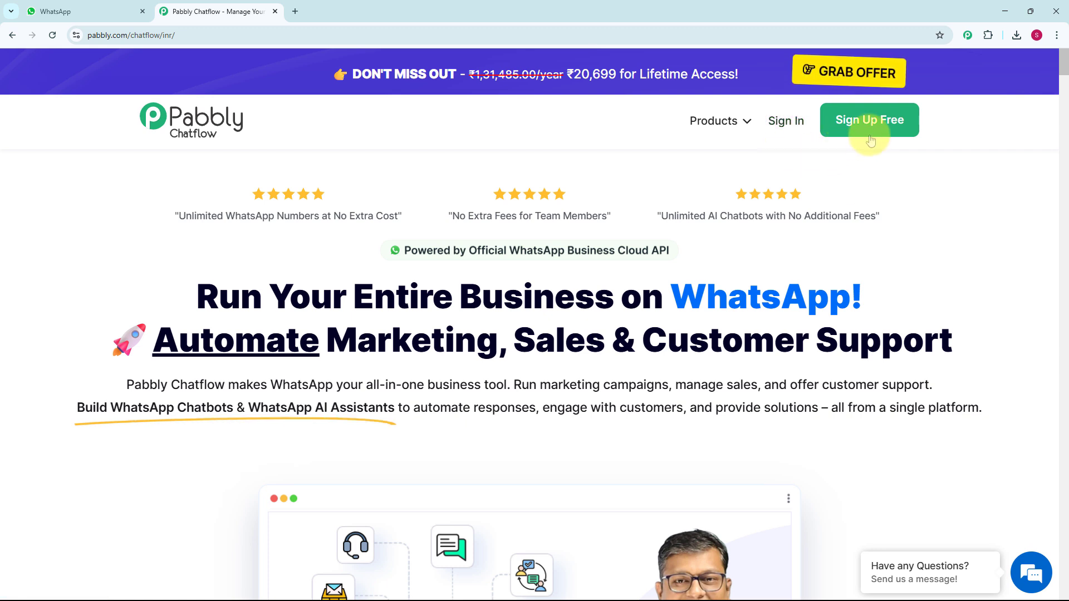
pyautogui.click(783, 122)
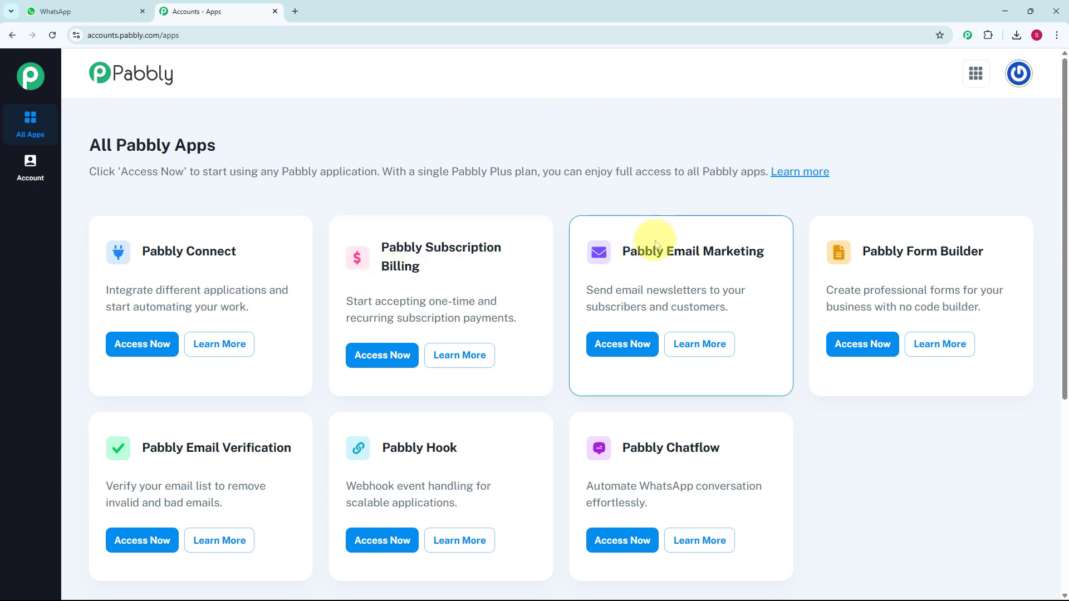
pyautogui.scroll(-2, 655, 245)
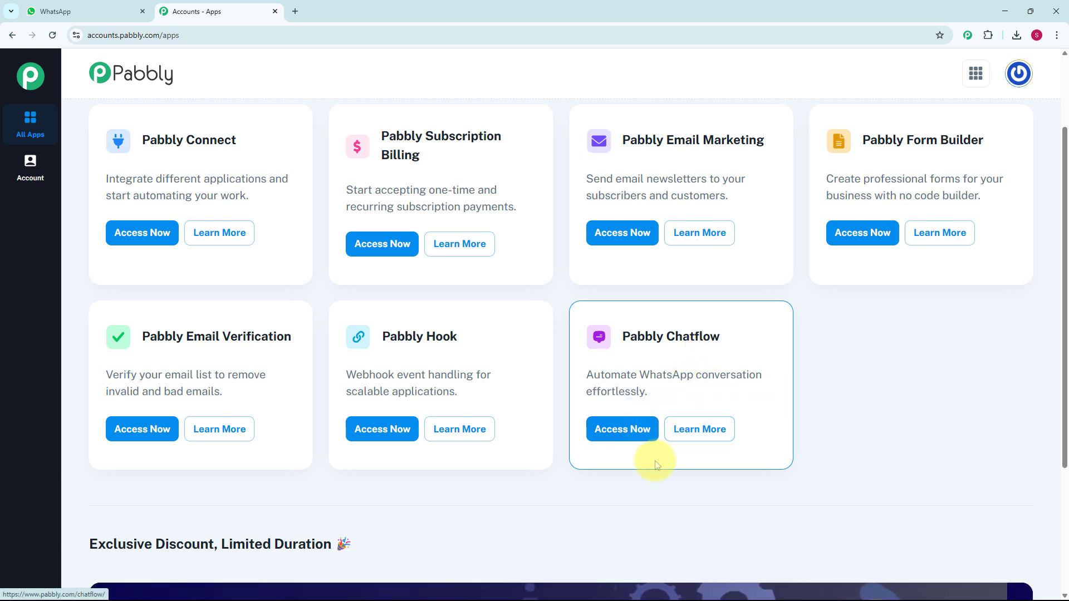
pyautogui.click(630, 439)
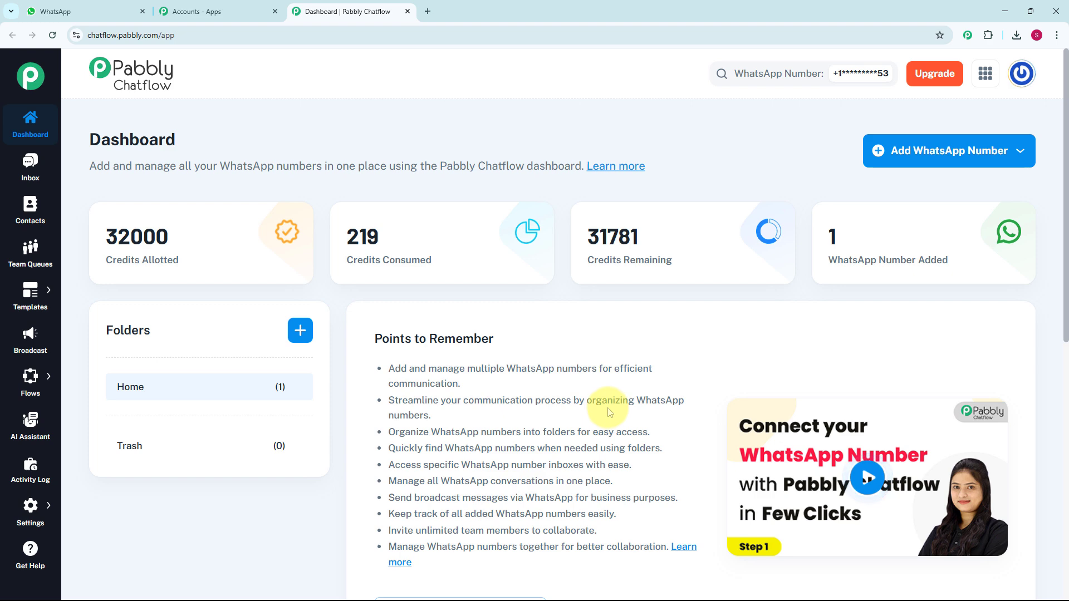
# Examine the dashboard's WhatsApp number list, the options for adding a number, and the app's other sections
pyautogui.scroll(-1, 614, 412)
pyautogui.scroll(-8, 612, 411)
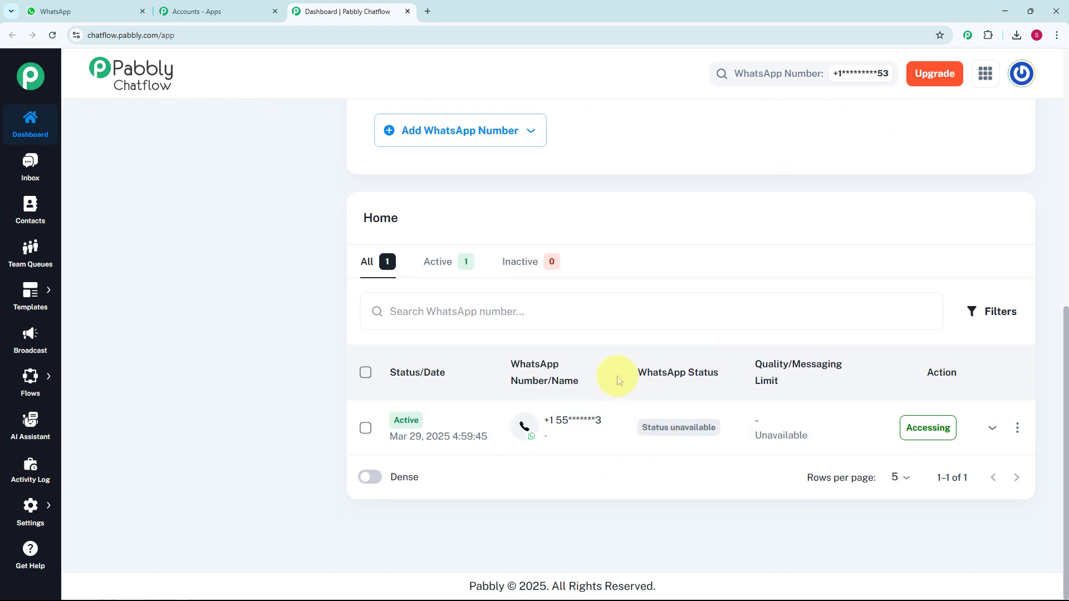
pyautogui.scroll(10, 615, 376)
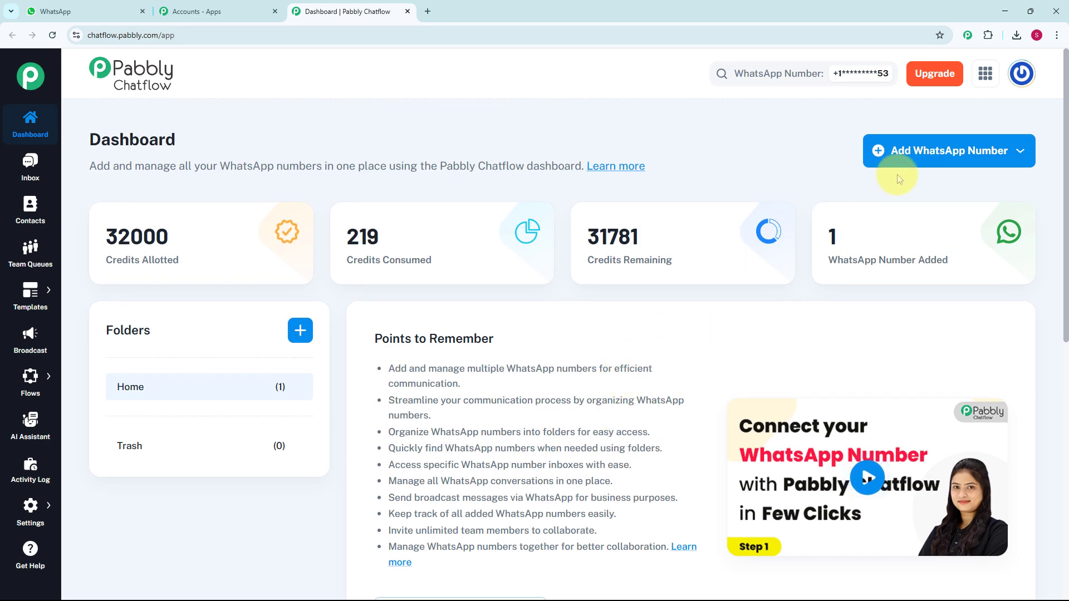
pyautogui.click(957, 160)
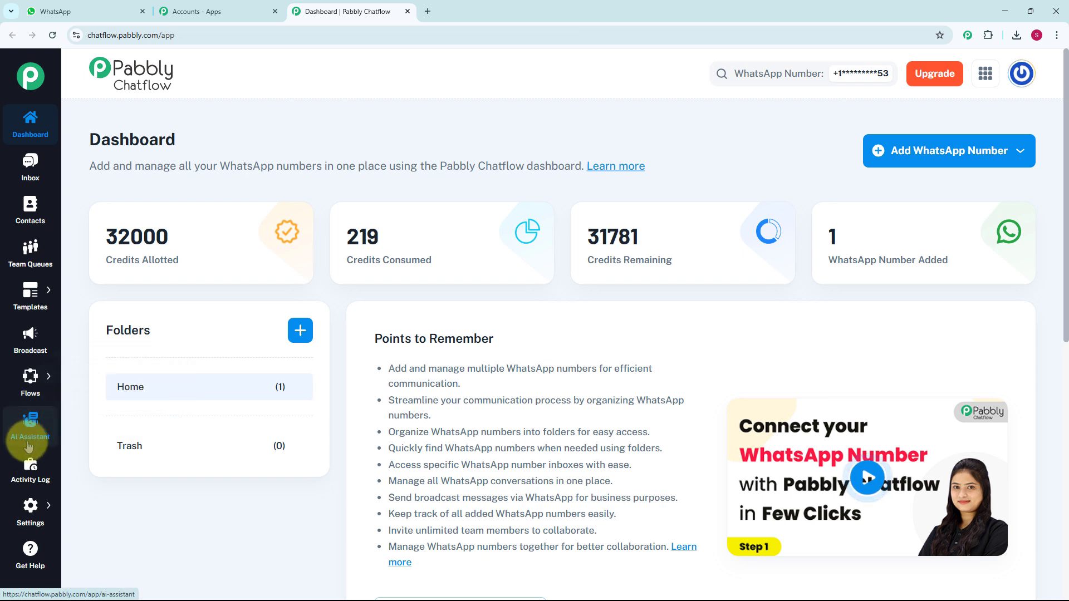
pyautogui.moveTo(28, 383)
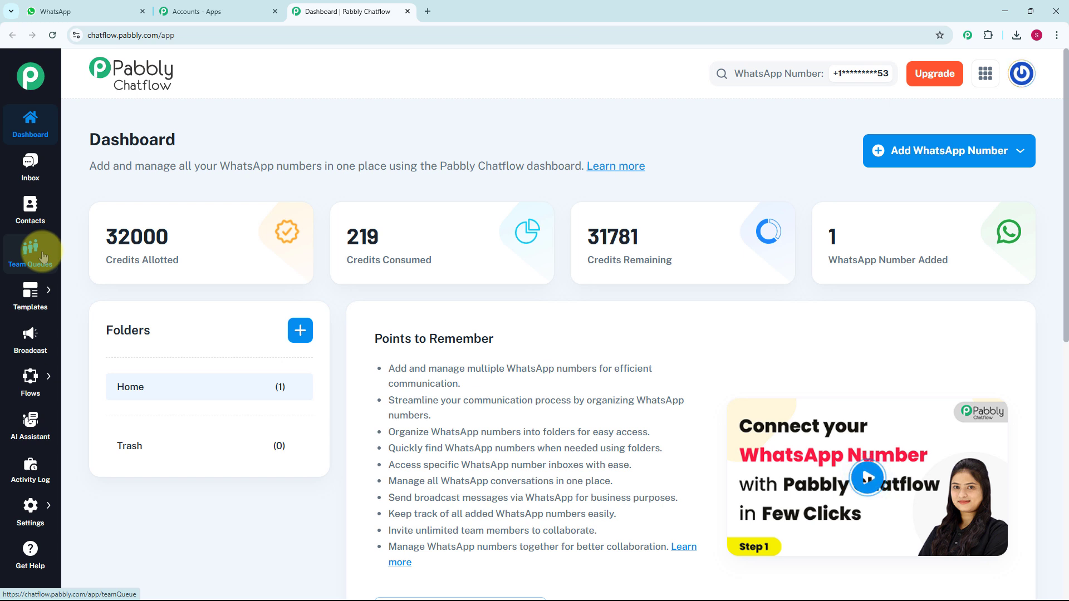
pyautogui.moveTo(36, 306)
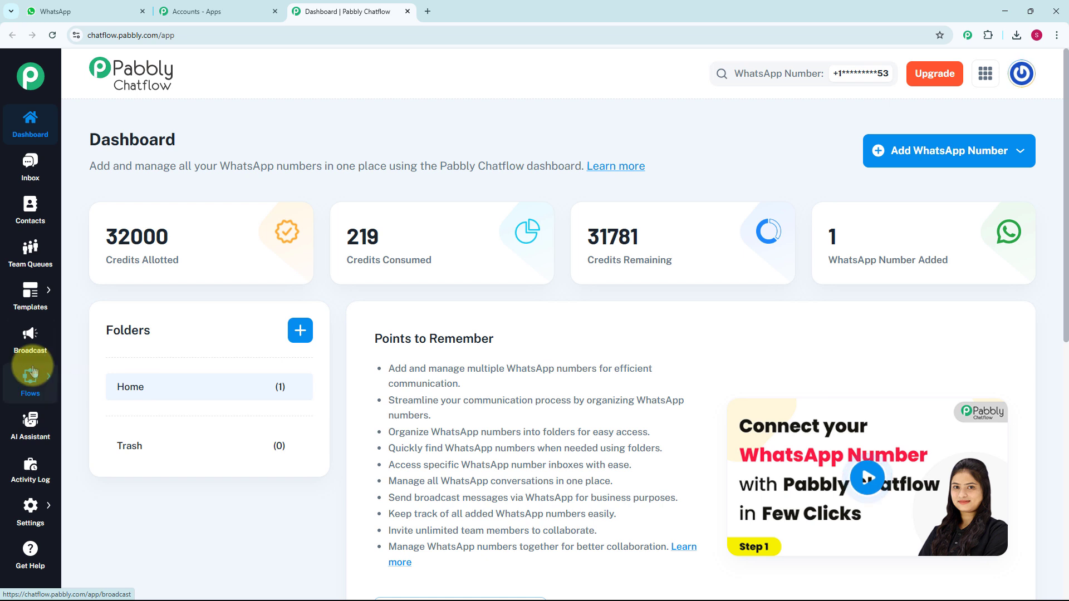
pyautogui.moveTo(34, 380)
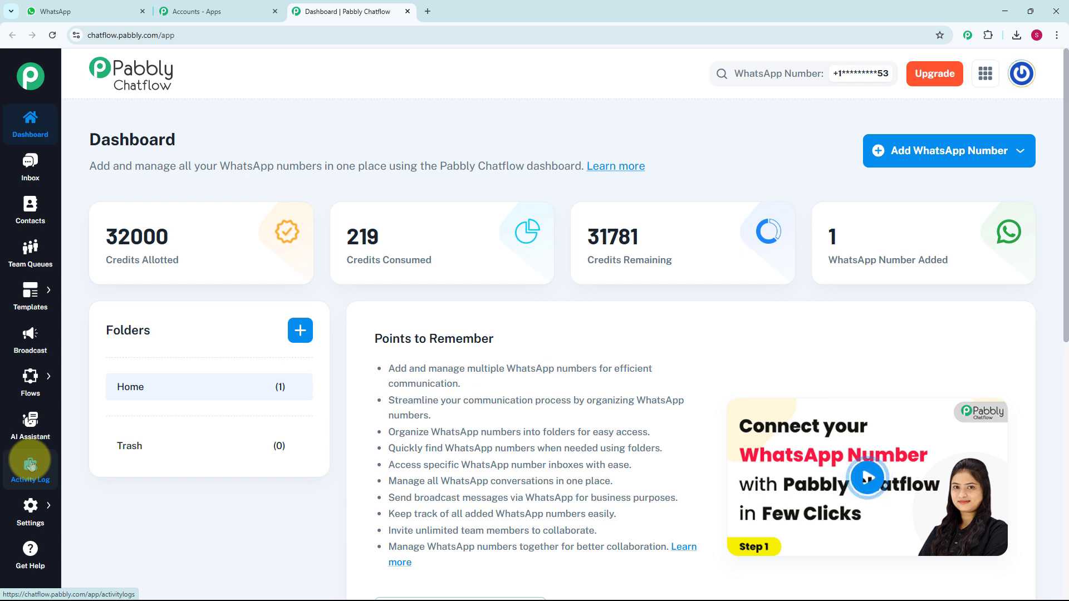
pyautogui.moveTo(33, 513)
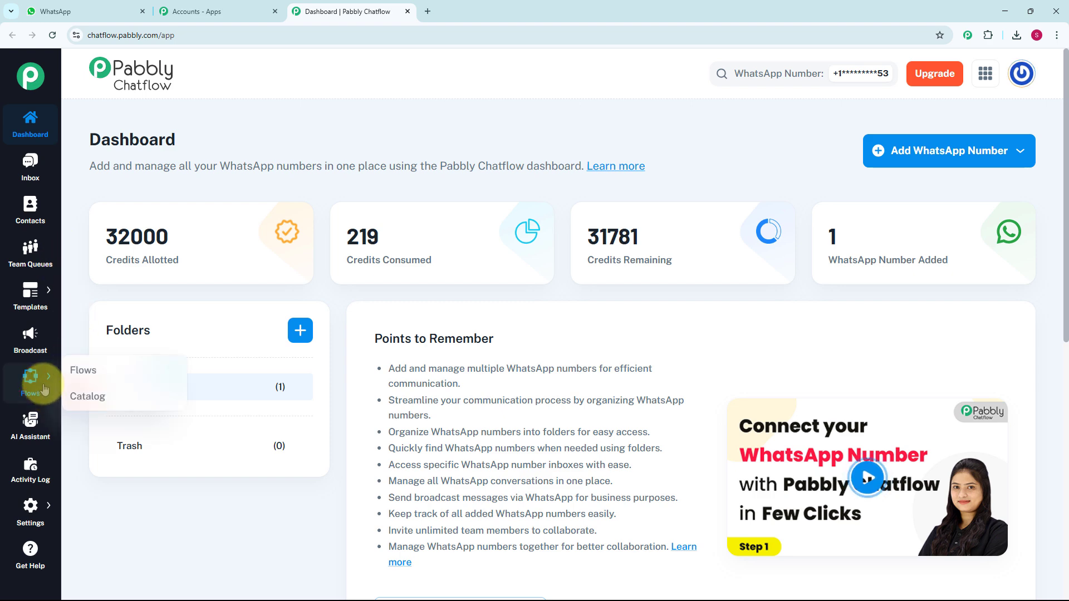
# Open the Flow Builder and add a new flow for the canvas printing business chatbot
pyautogui.click(90, 370)
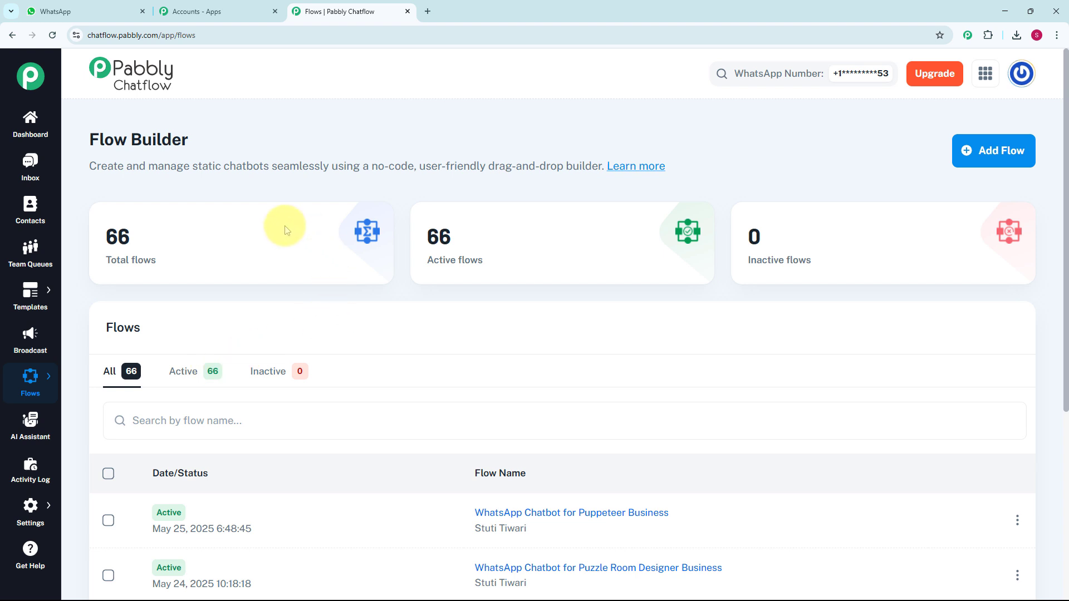
pyautogui.scroll(-5, 317, 317)
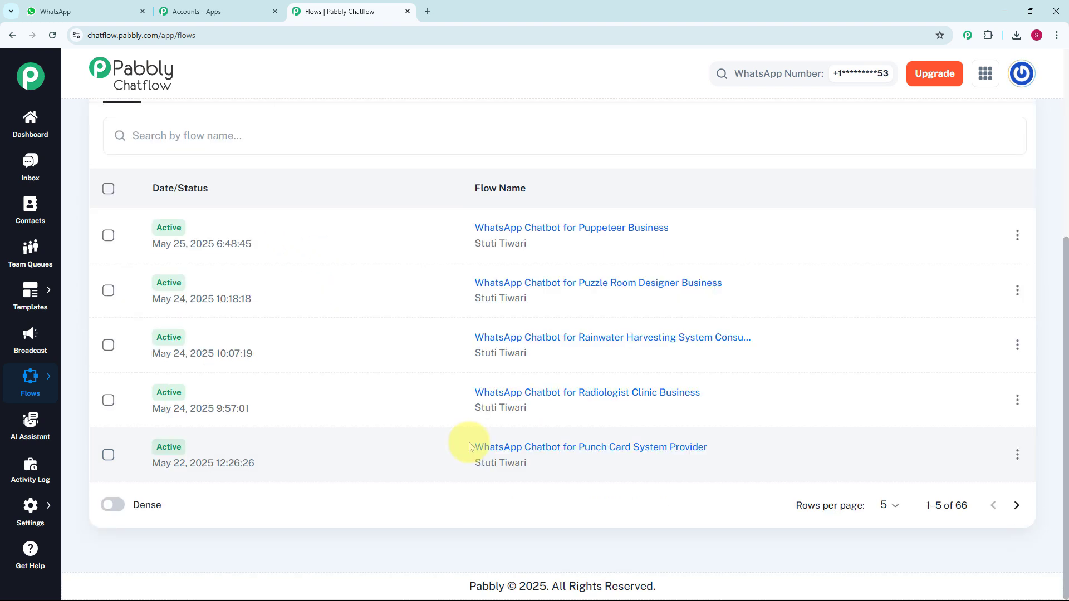
pyautogui.scroll(3, 469, 447)
pyautogui.scroll(2, 469, 447)
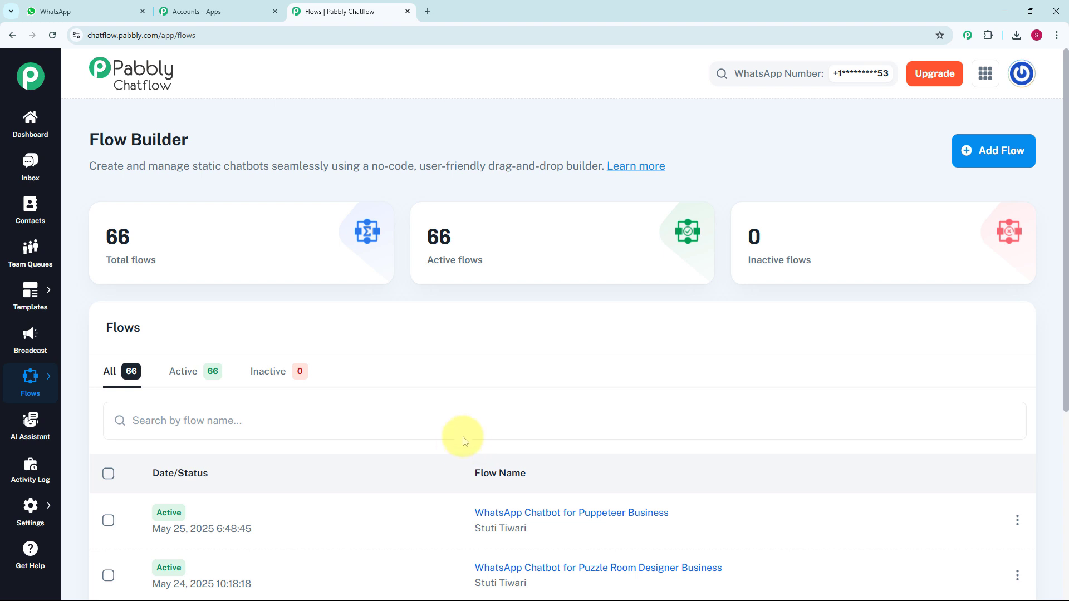
pyautogui.click(997, 152)
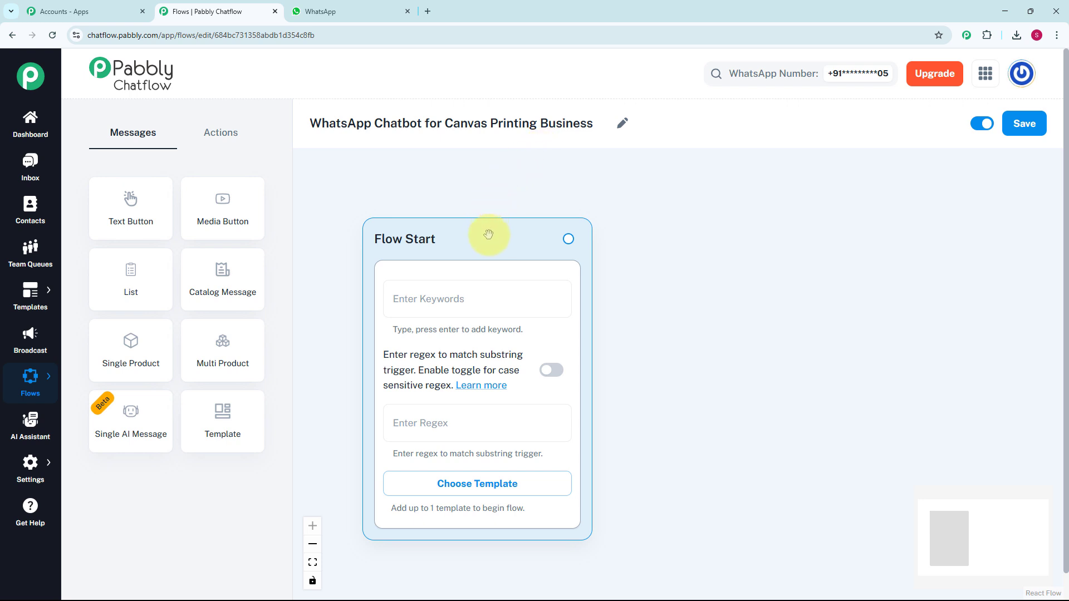
# Set the Flow Start trigger's regex to [\s\S]+
pyautogui.click(466, 297)
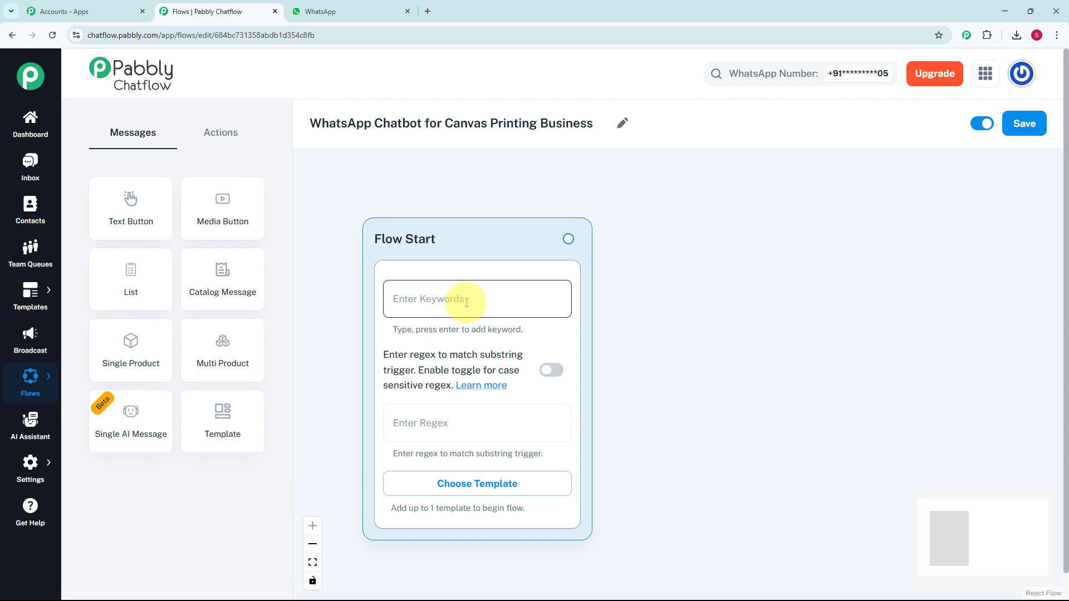
pyautogui.click(438, 428)
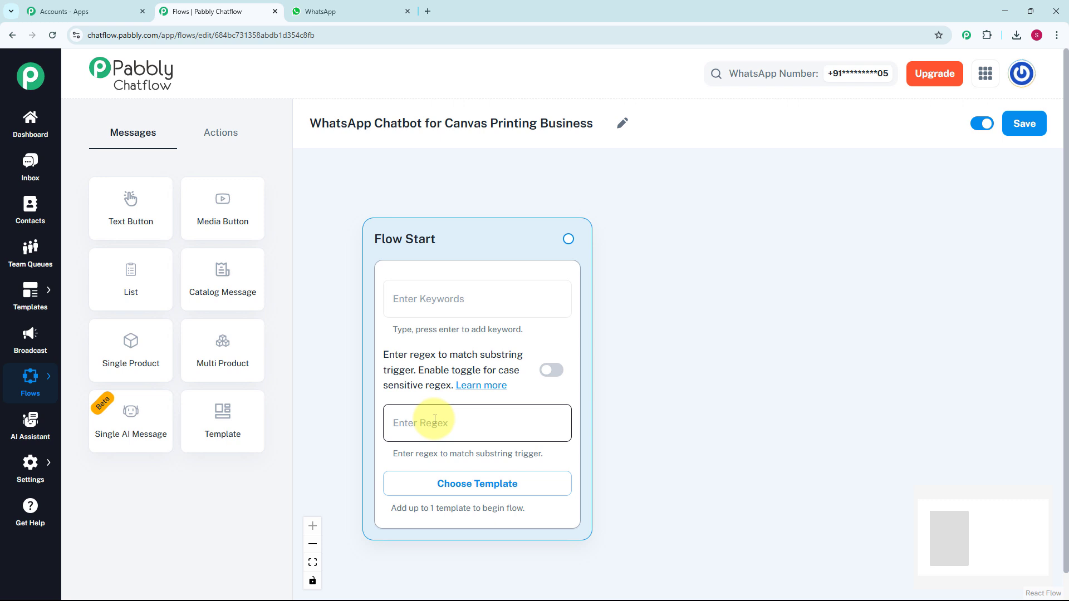
pyautogui.write('[\\s\\S]+')
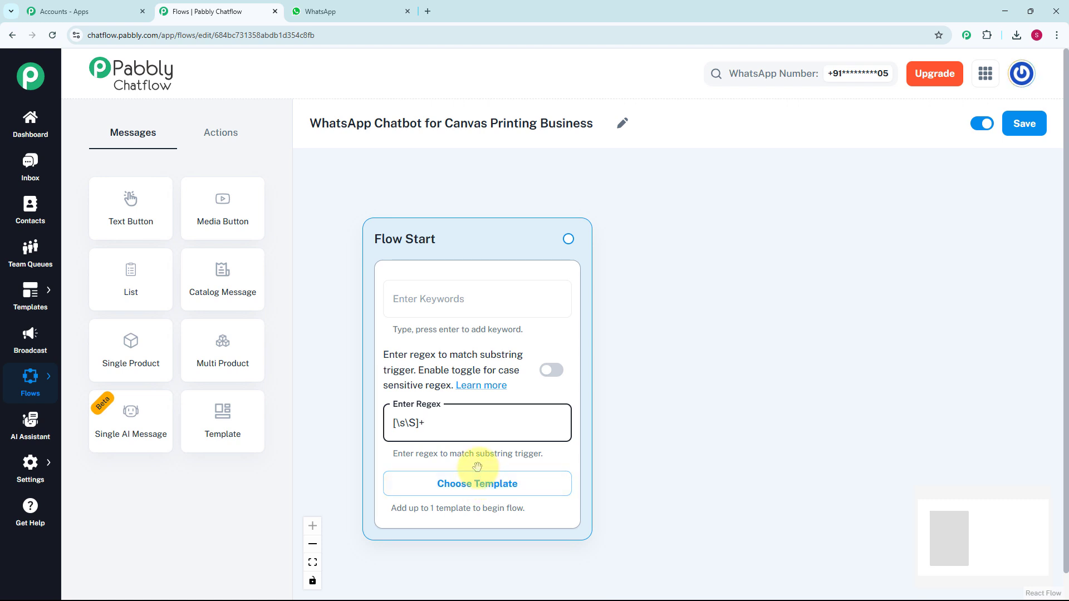
# Connect a Text + Button message to Flow Start and paste the "*Hello! Welcome to XYZ Canvas*" greeting into it
pyautogui.click(578, 236)
pyautogui.moveTo(572, 238); pyautogui.dragTo(649, 291)
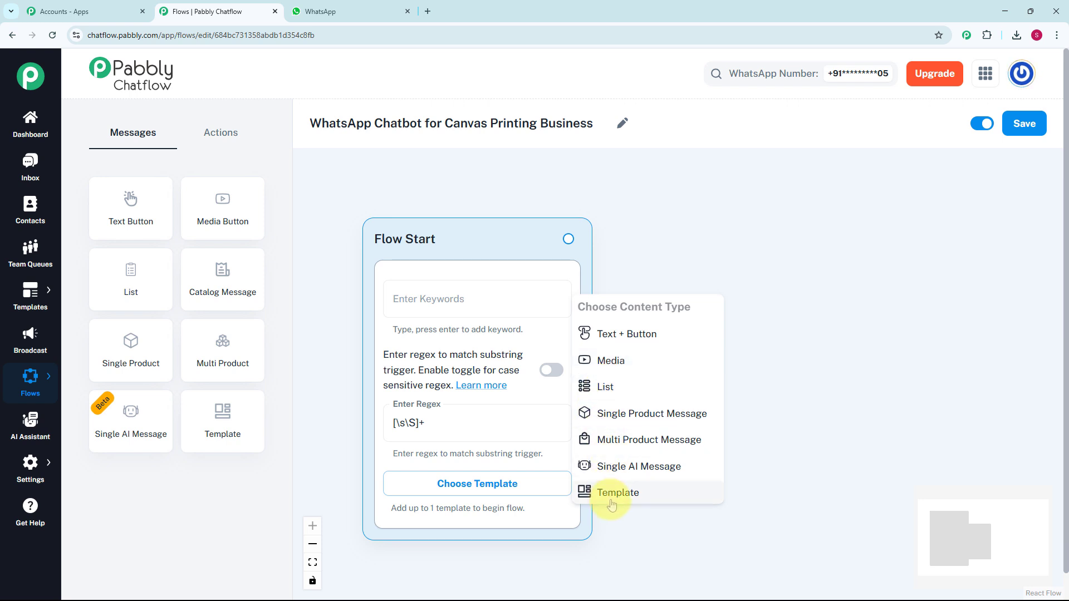
pyautogui.click(626, 335)
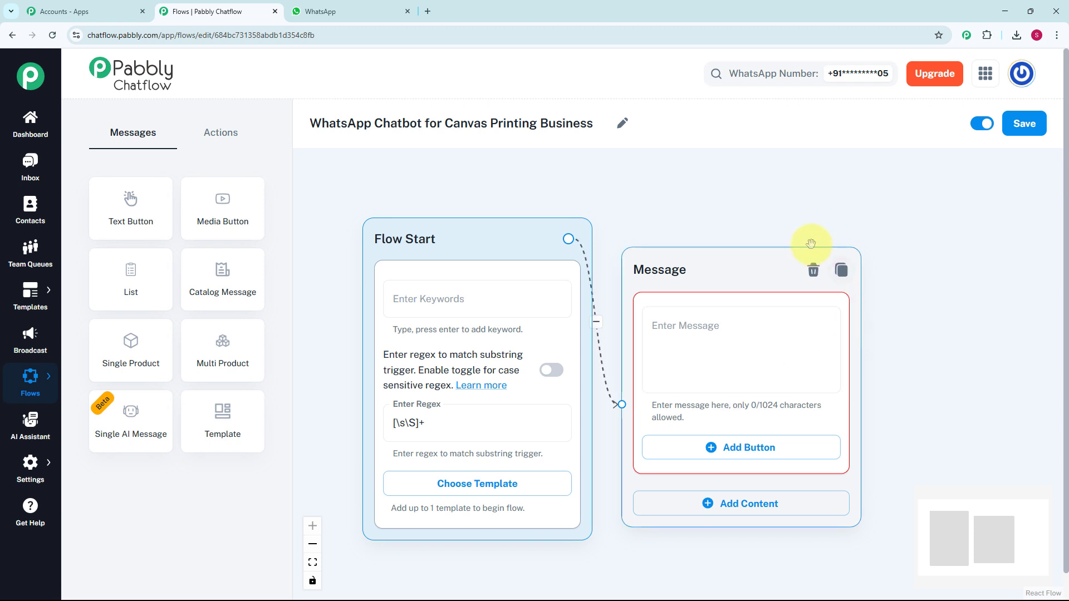
pyautogui.click(693, 338)
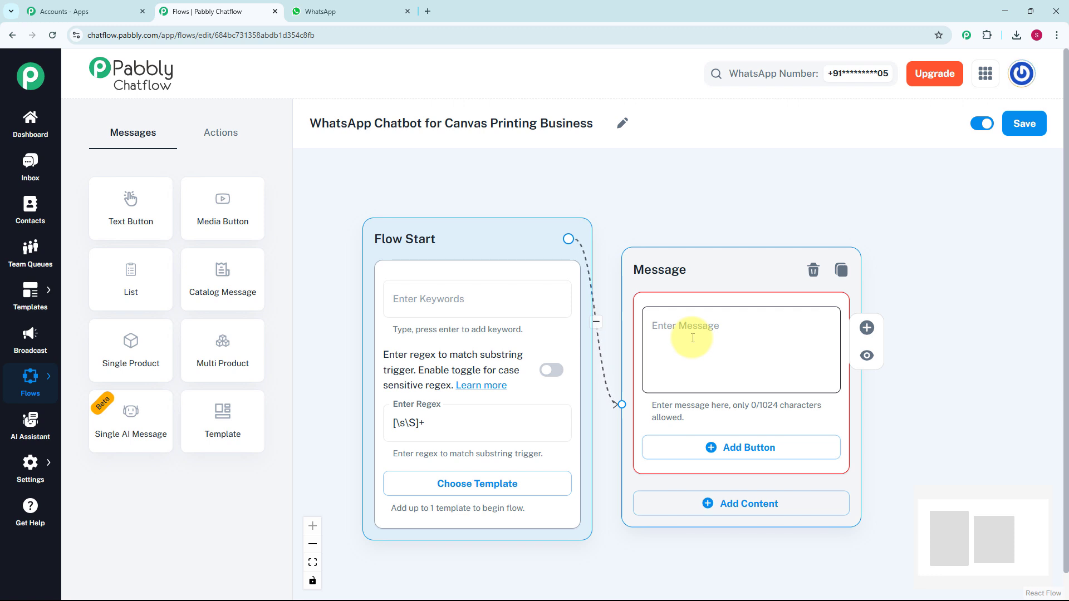
pyautogui.hotkey('ctrl', 'v')
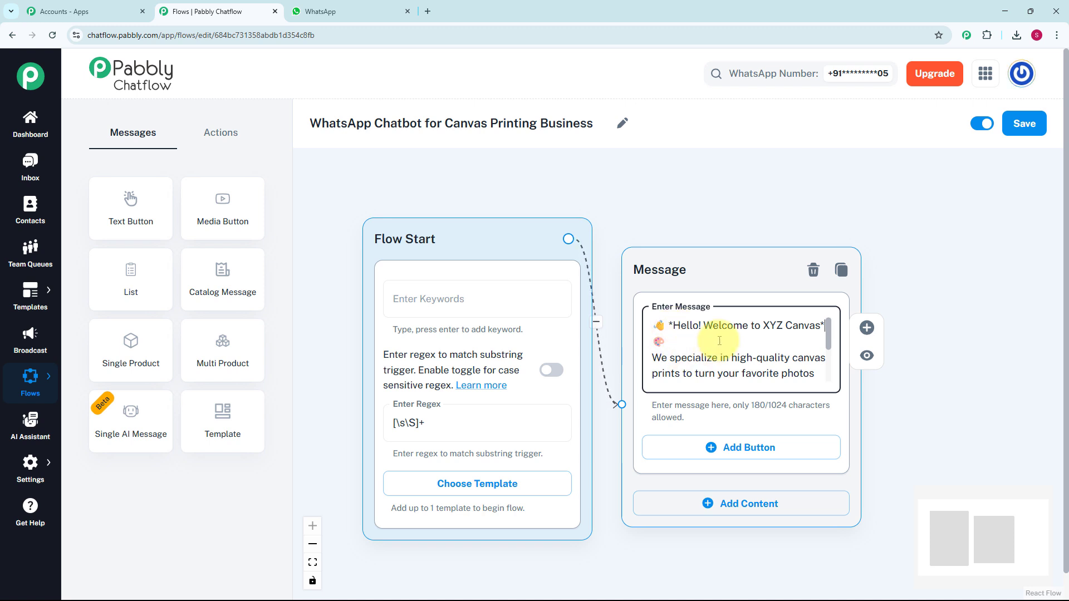
# Add three buttons to the welcome message: "1️⃣ Place An Order", "2️⃣ View Pricing" and "3️⃣ Talk To Support"
pyautogui.click(724, 458)
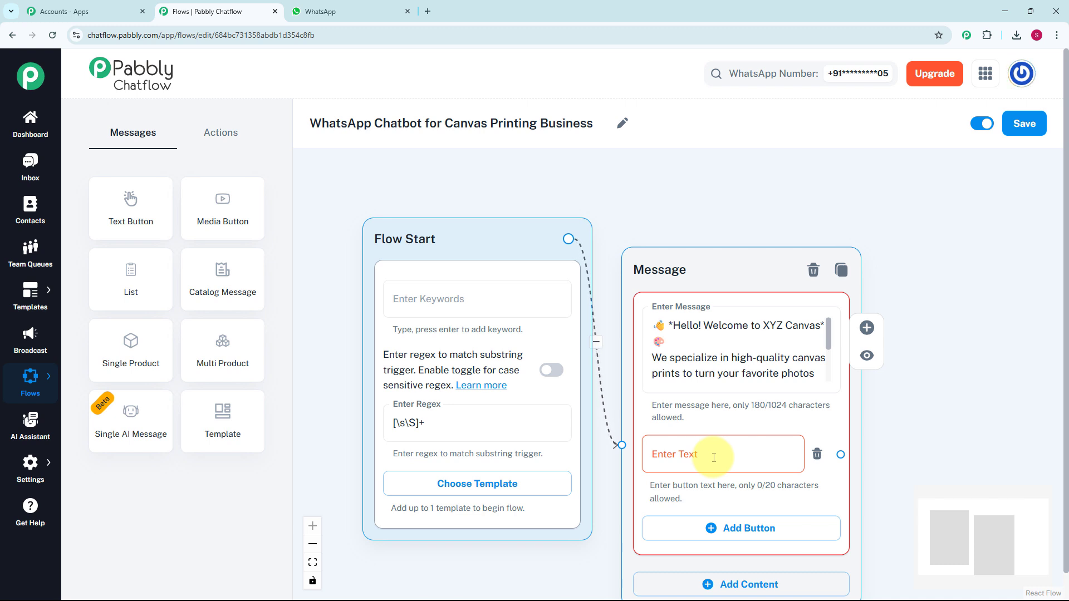
pyautogui.click(713, 458)
pyautogui.write('1️⃣ Place An Order')
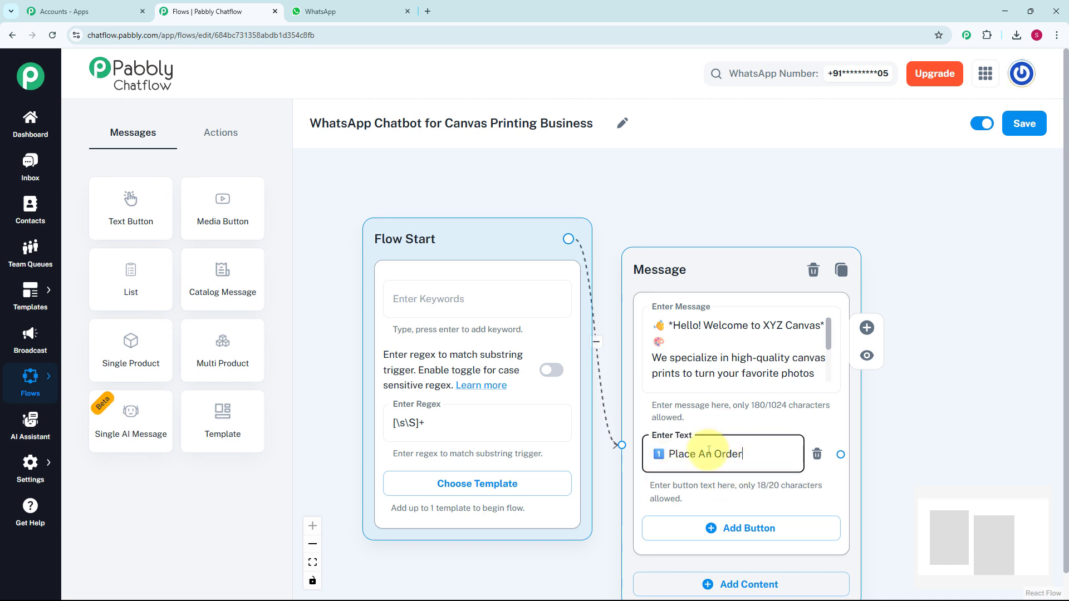
pyautogui.moveTo(901, 448); pyautogui.dragTo(793, 398)
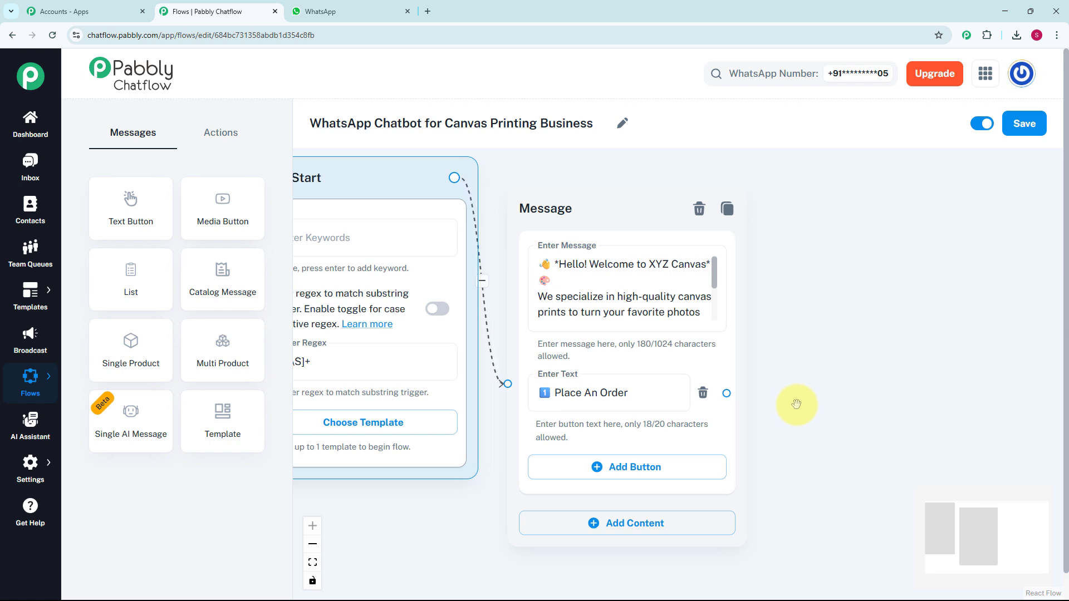
pyautogui.click(677, 466)
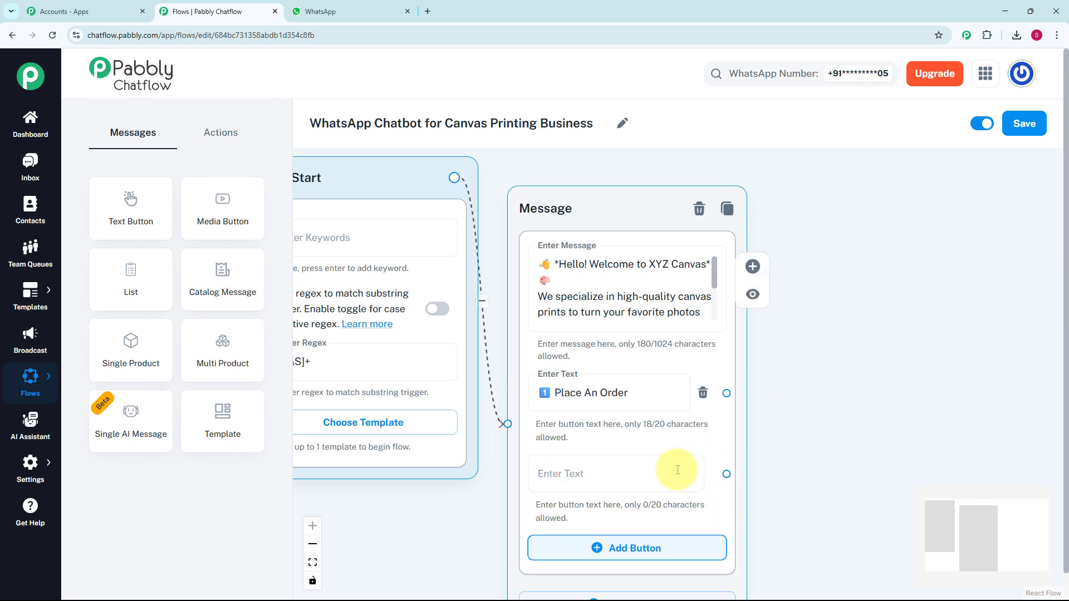
pyautogui.click(626, 471)
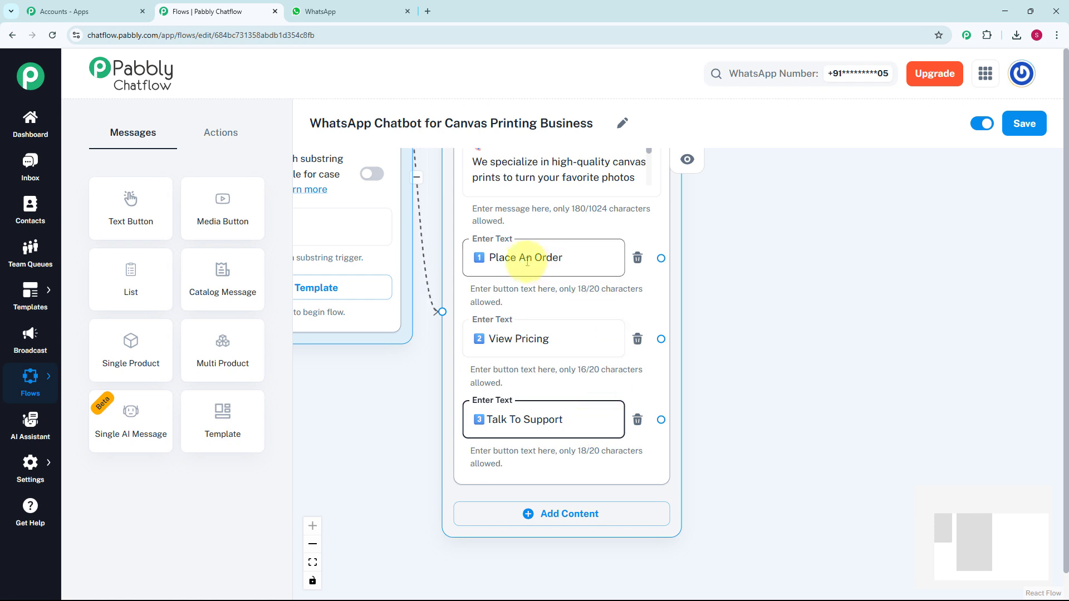
# Add an Ask Media node beside the welcome message and connect the Place An Order button to it
pyautogui.scroll(-3, 540, 306)
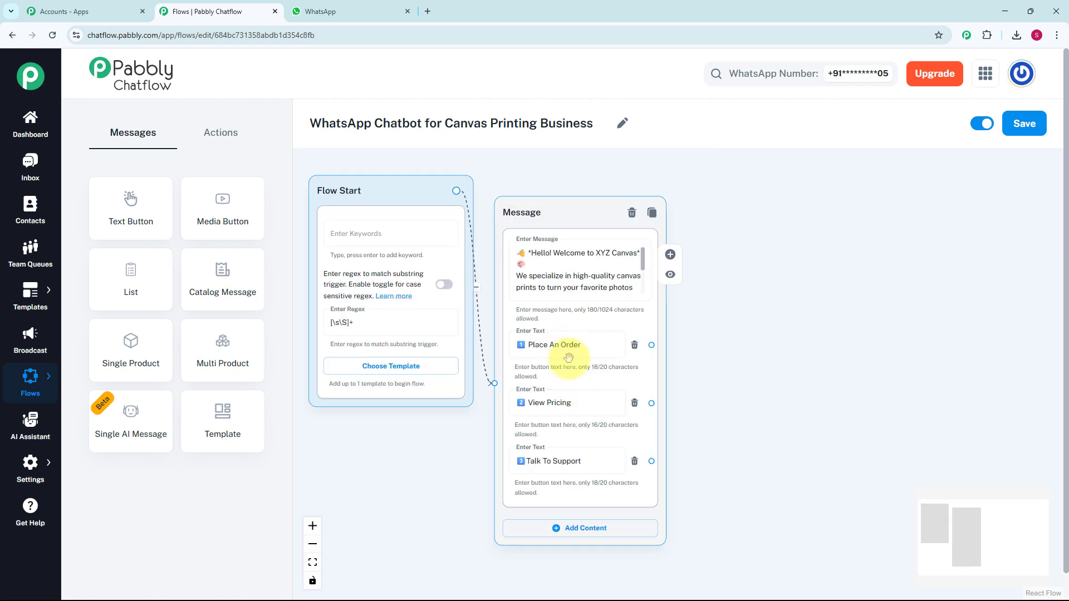
pyautogui.click(216, 136)
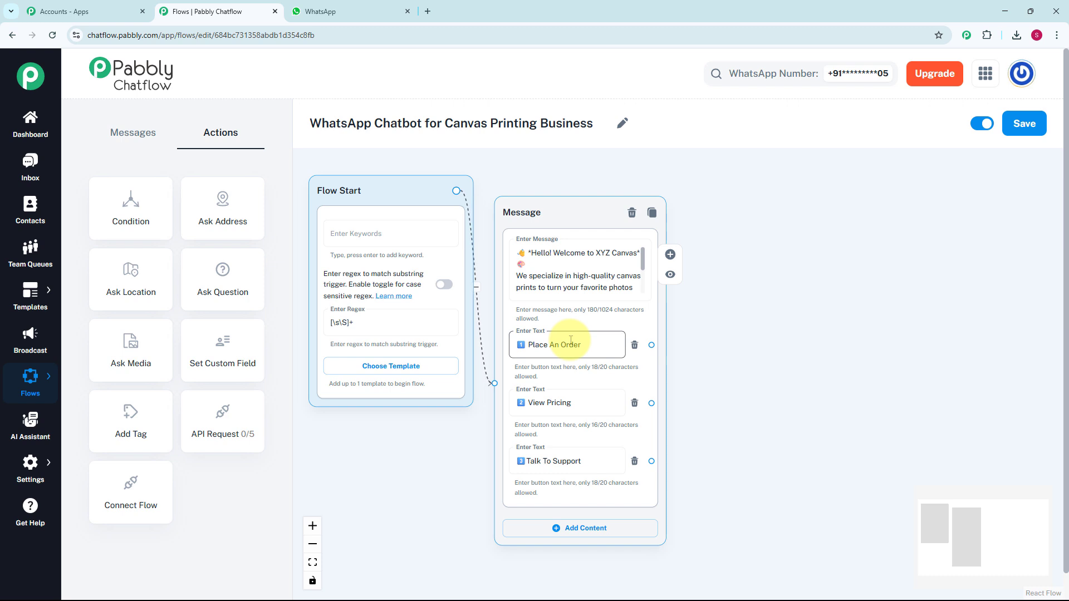
pyautogui.click(135, 365)
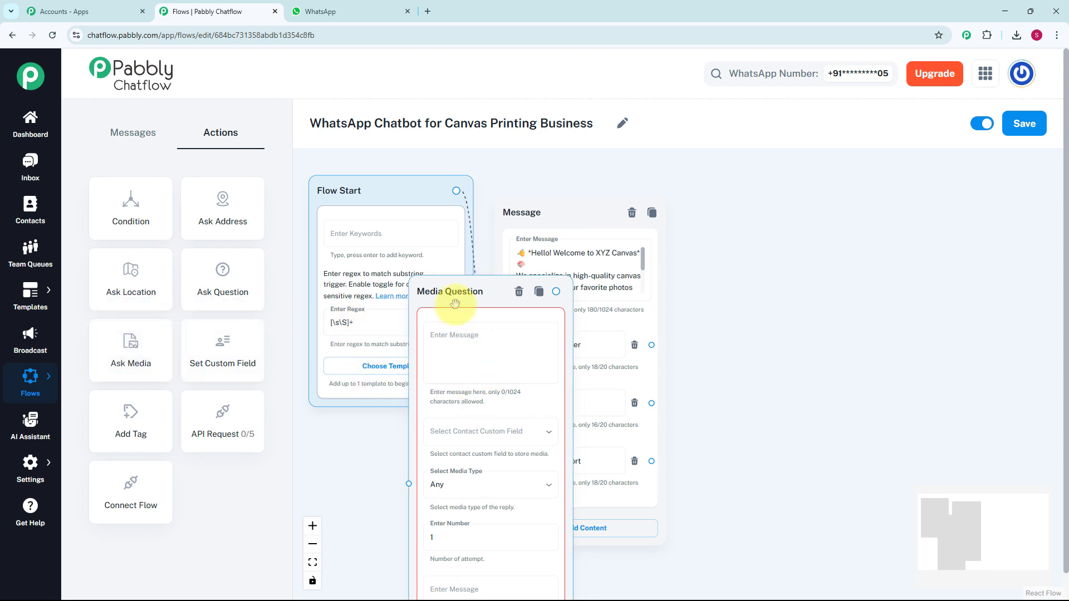
pyautogui.moveTo(455, 295); pyautogui.dragTo(755, 201)
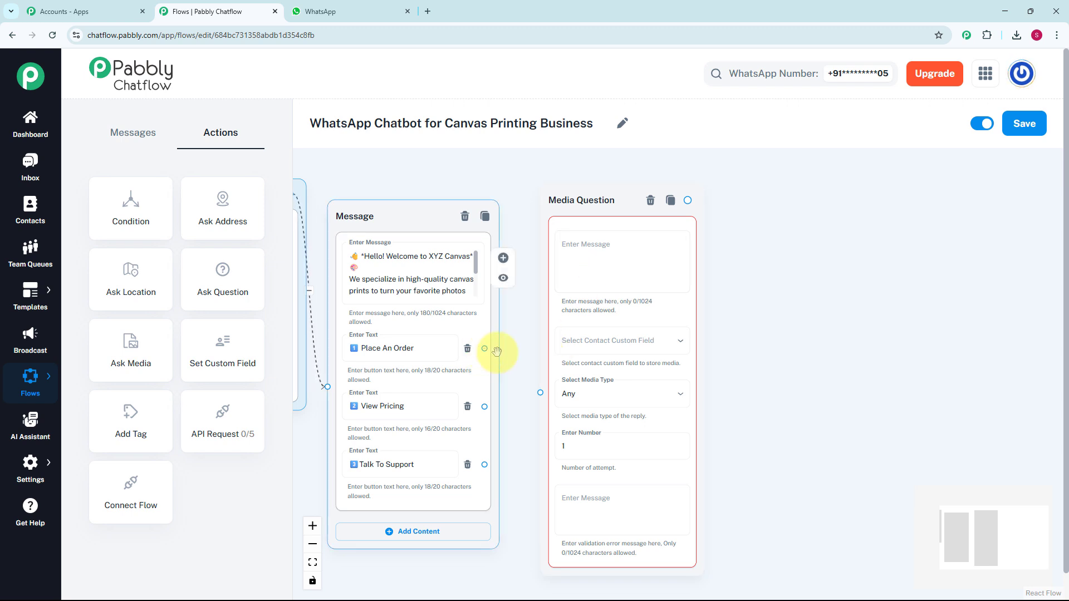
pyautogui.moveTo(484, 348); pyautogui.dragTo(543, 394)
# Enter the message asking for the photo to print in the Media Question and store the reply in the Image custom field
pyautogui.click(586, 271)
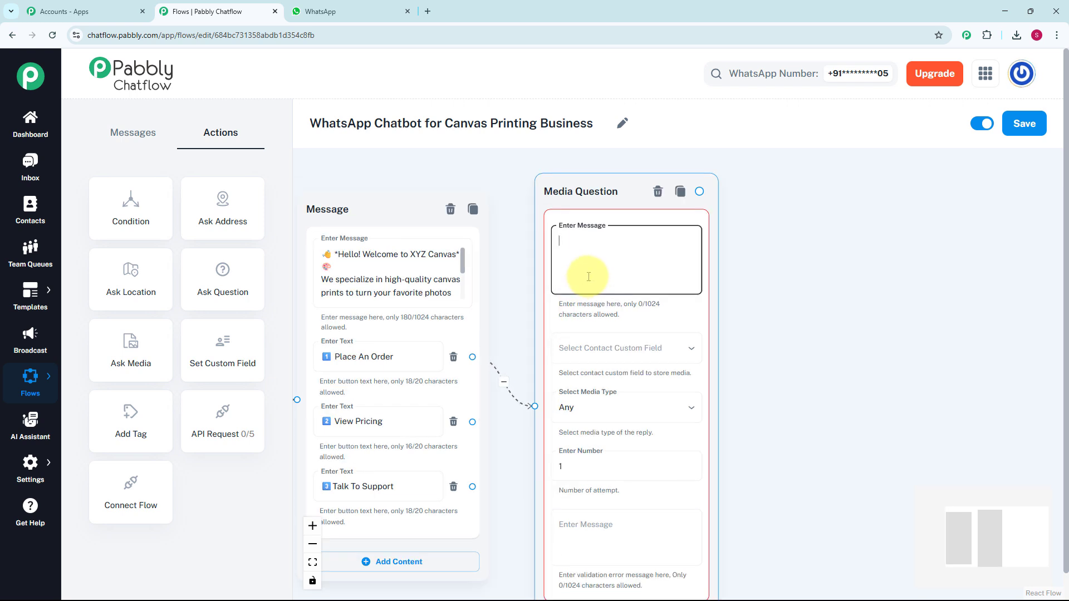
pyautogui.write("Great! Let's get started with your canvas print order.  *Please send us the photo you'd like to print*. 📷")
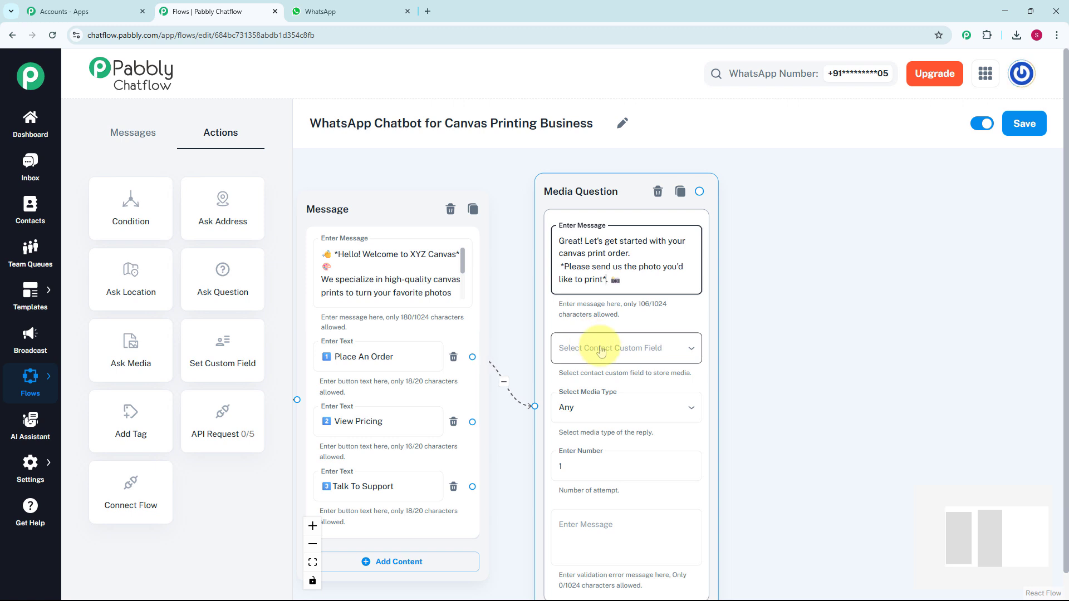
pyautogui.click(601, 349)
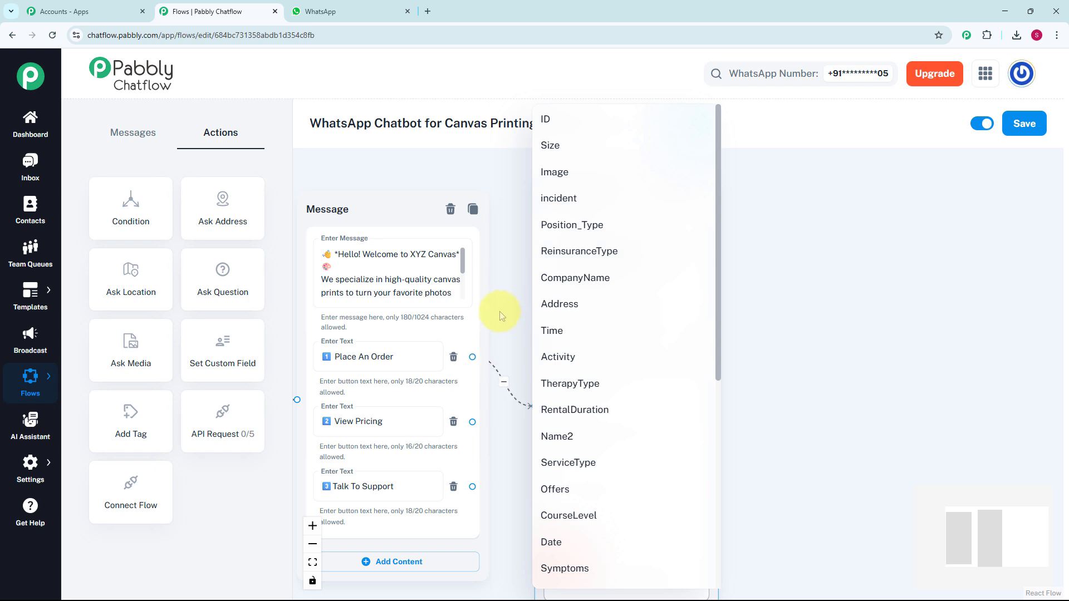
pyautogui.click(47, 465)
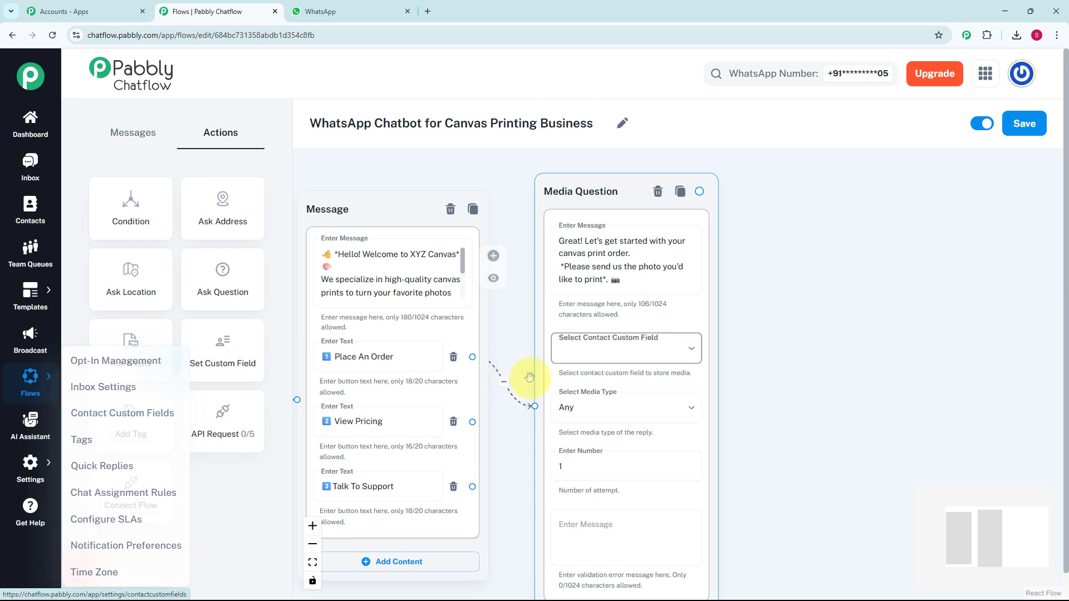
pyautogui.click(615, 348)
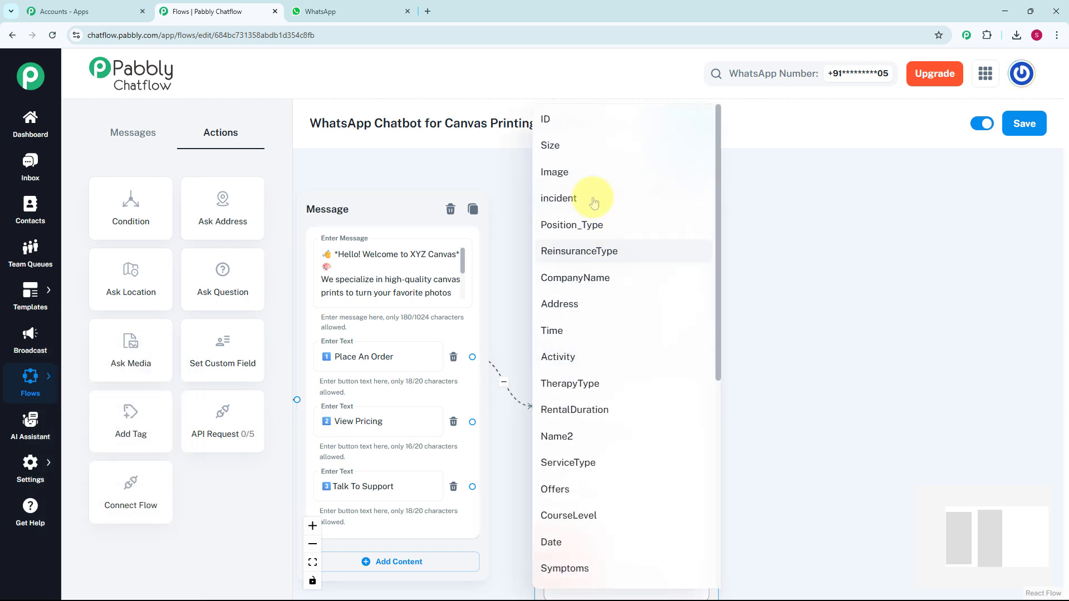
pyautogui.click(589, 173)
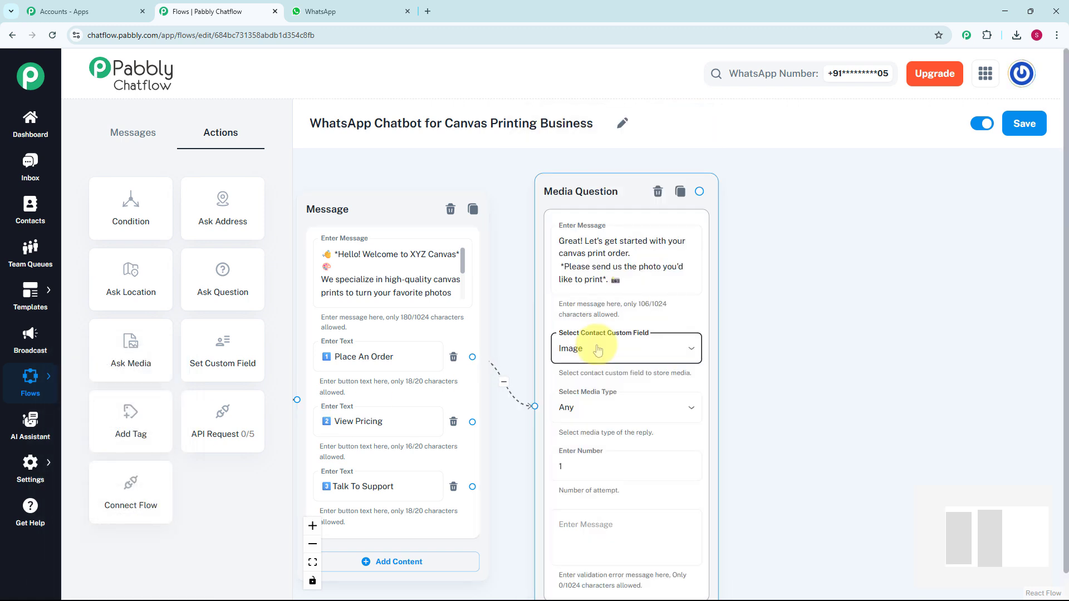
# Examine the Media Question's media type options, number of attempts and validation error message settings
pyautogui.click(606, 410)
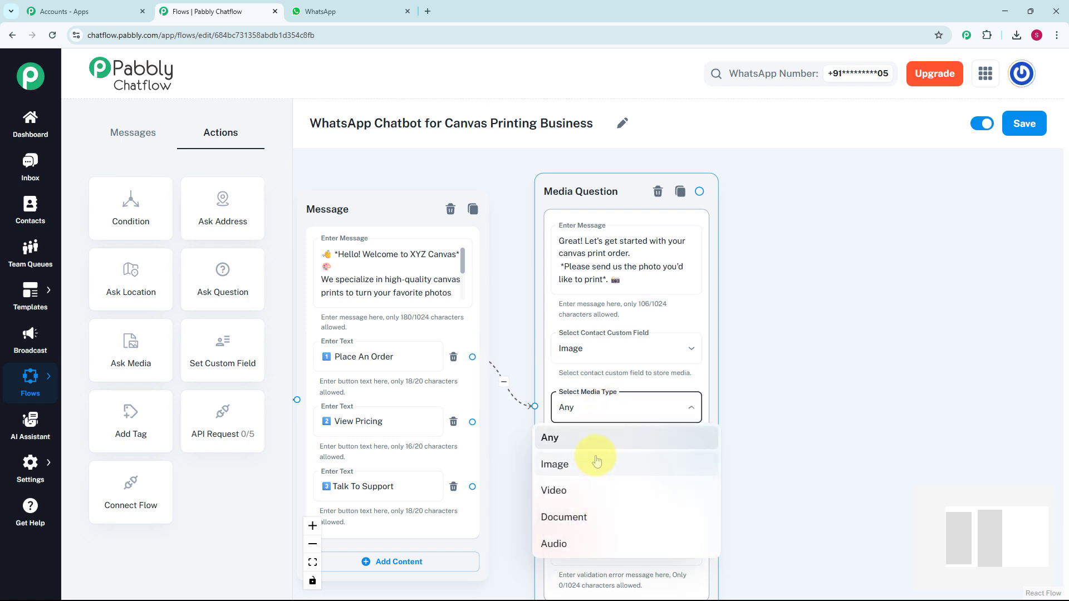
pyautogui.click(780, 444)
pyautogui.scroll(-3, 783, 443)
pyautogui.scroll(-3, 783, 444)
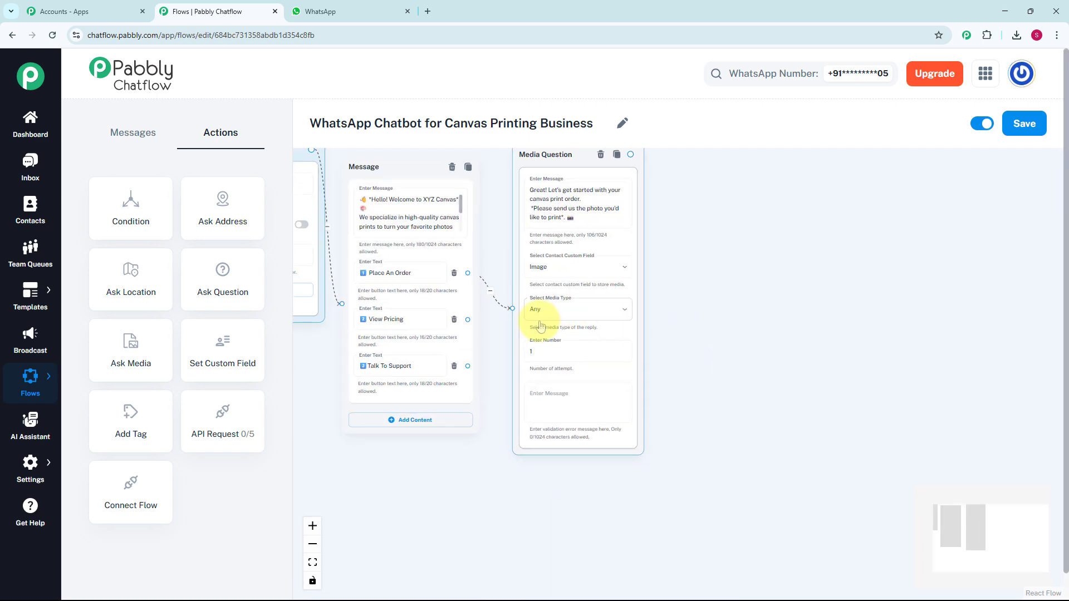
pyautogui.click(568, 350)
pyautogui.scroll(2, 568, 349)
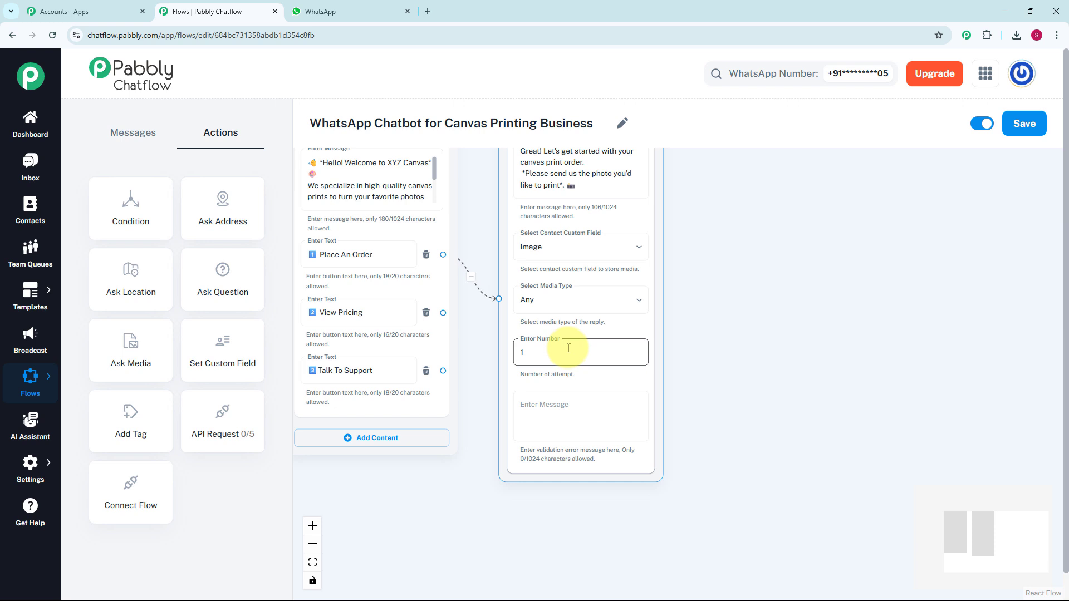
pyautogui.click(716, 323)
pyautogui.scroll(-2, 718, 325)
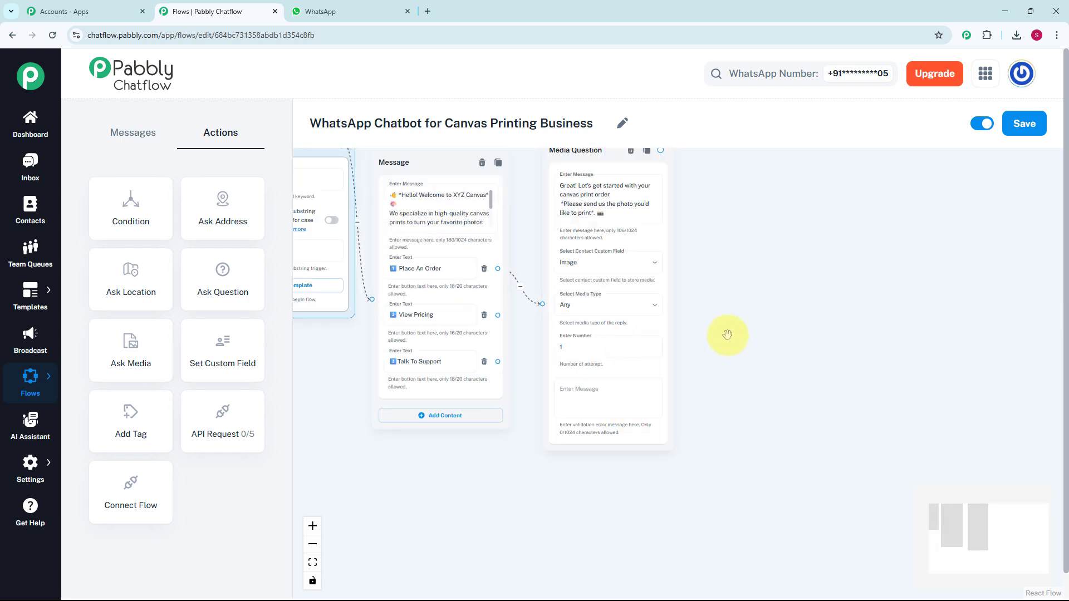
pyautogui.moveTo(721, 355); pyautogui.dragTo(711, 389)
pyautogui.click(616, 239)
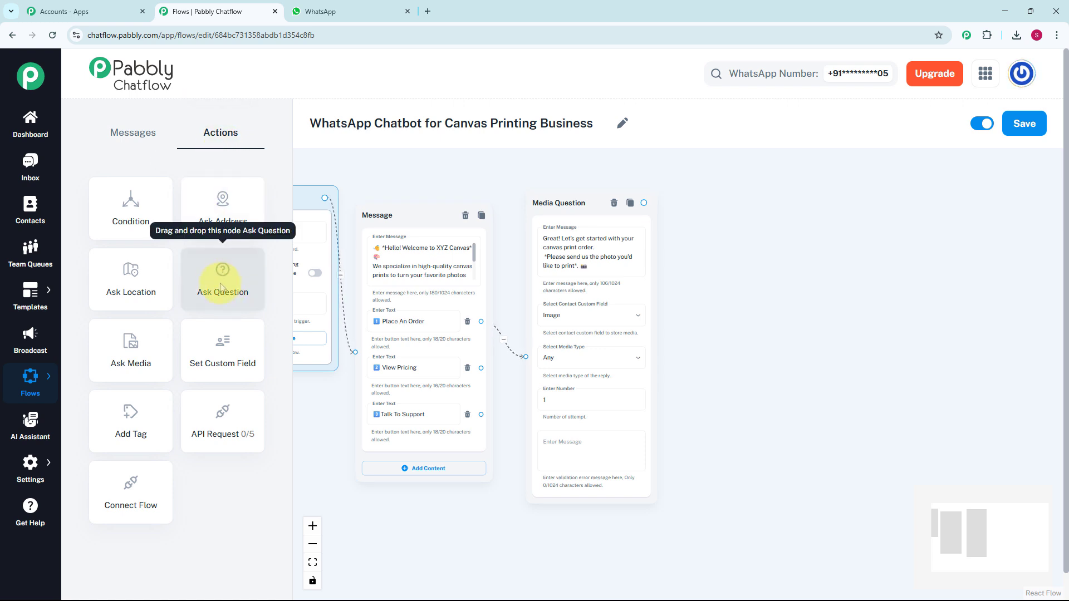
# Add an Ask Question node after the Media Question and connect the Media Question's output to it
pyautogui.moveTo(221, 286); pyautogui.dragTo(295, 275)
pyautogui.moveTo(384, 293); pyautogui.dragTo(779, 230)
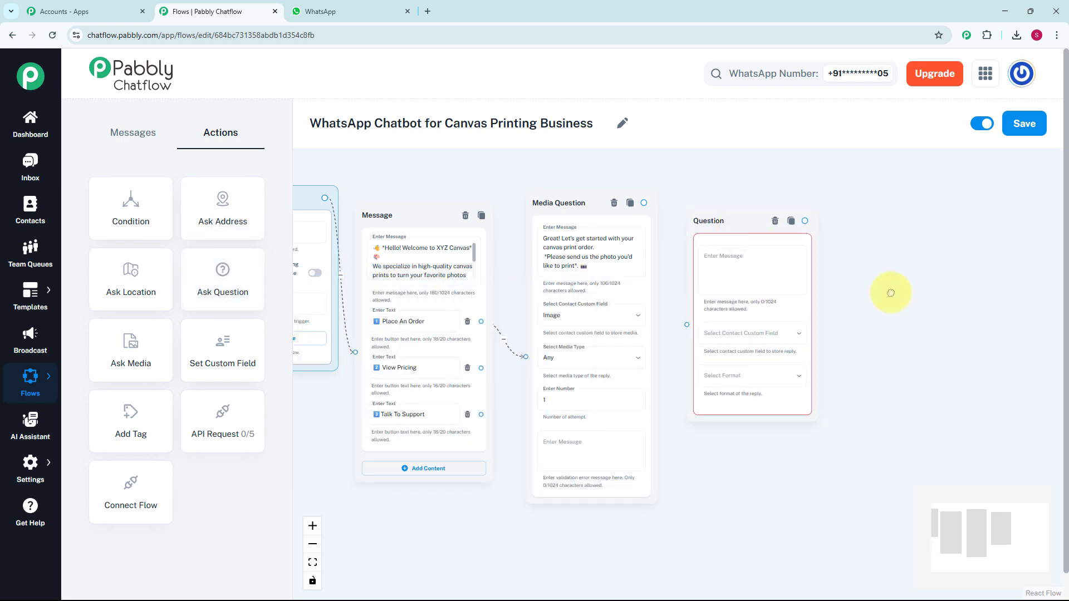
pyautogui.scroll(2, 891, 292)
pyautogui.moveTo(723, 289); pyautogui.dragTo(632, 265)
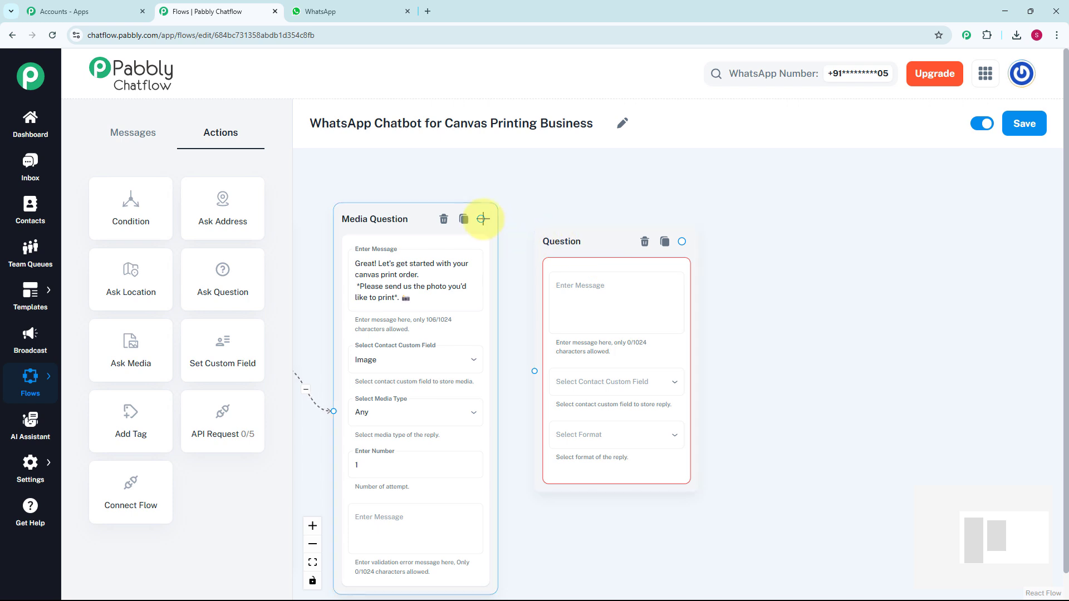
pyautogui.moveTo(480, 218); pyautogui.dragTo(537, 431)
# Paste the canvas size question with options A to D, store the reply in the Size custom field, and set the format to Any
pyautogui.click(609, 309)
pyautogui.scroll(1, 610, 309)
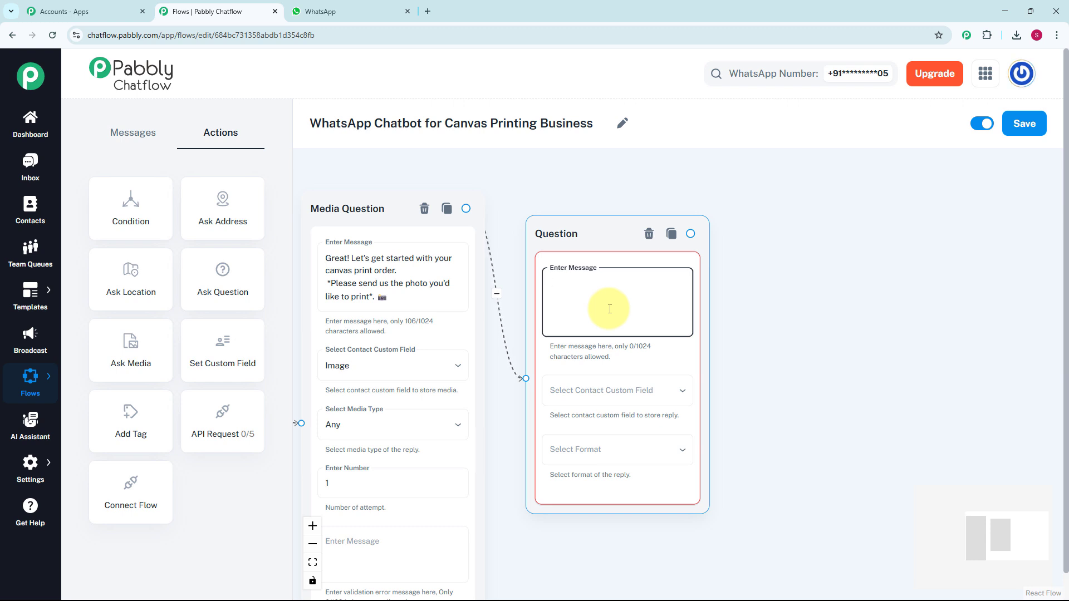
pyautogui.hotkey('ctrl', 'v')
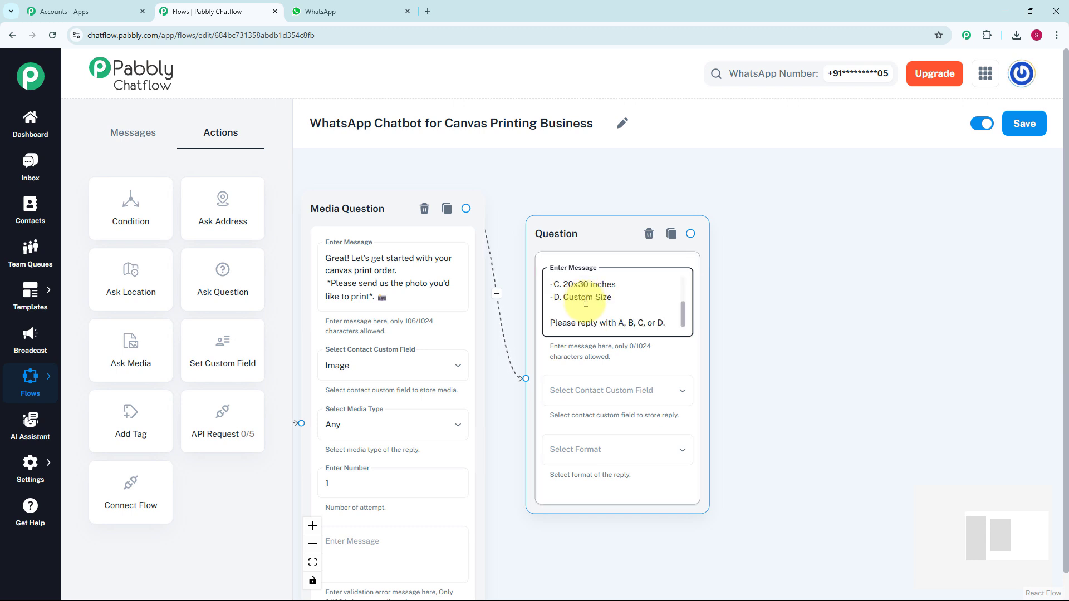
pyautogui.click(629, 390)
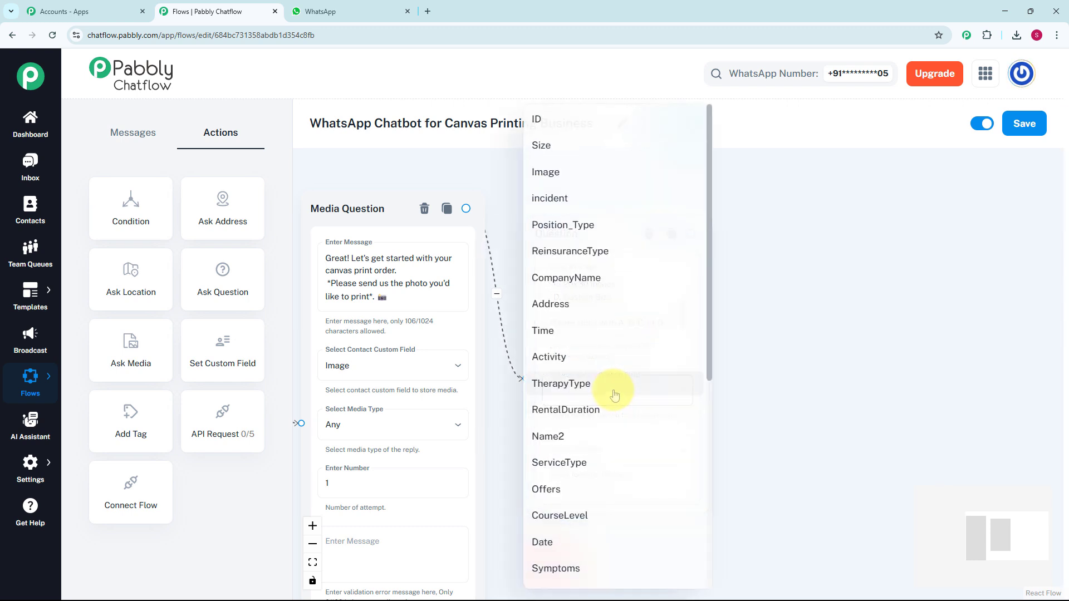
pyautogui.click(568, 156)
pyautogui.click(580, 445)
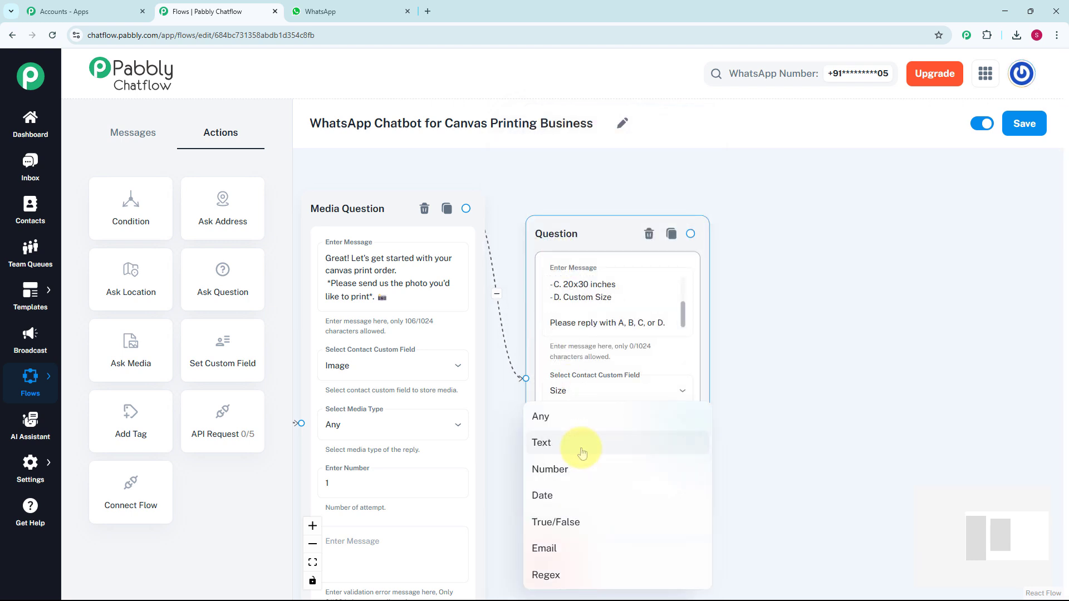
pyautogui.click(545, 422)
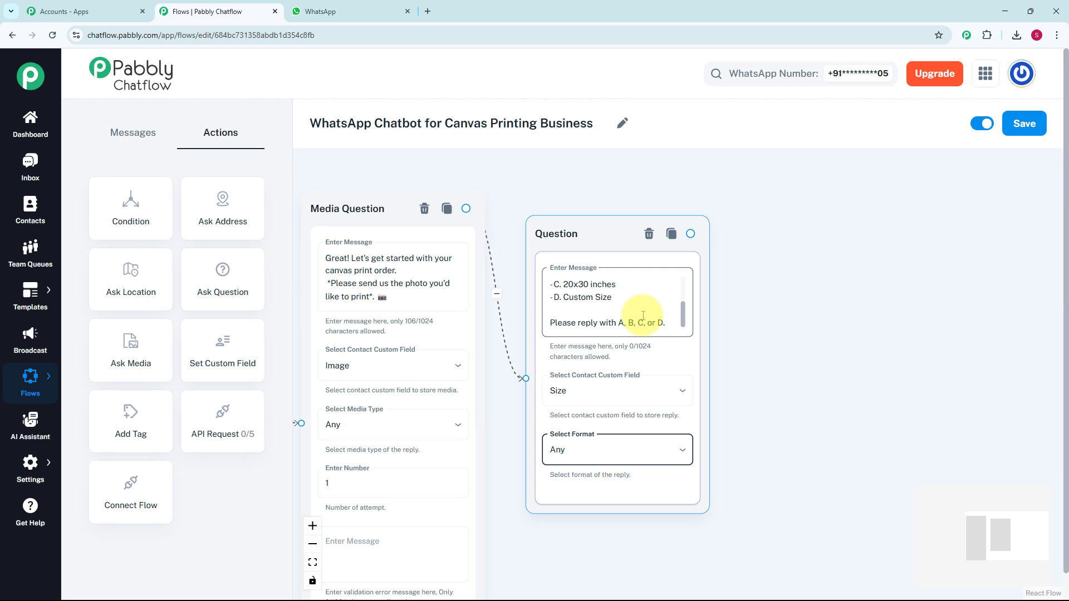
# Add another Ask Question node after the canvas size question and connect the two
pyautogui.click(236, 273)
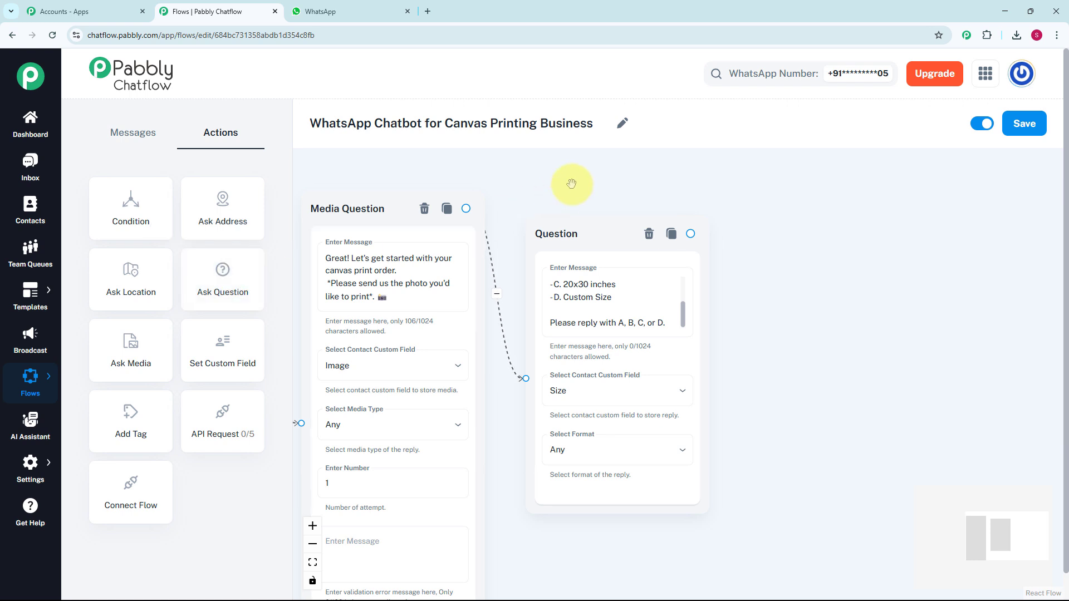
pyautogui.scroll(-4, 573, 181)
pyautogui.moveTo(321, 287); pyautogui.dragTo(685, 275)
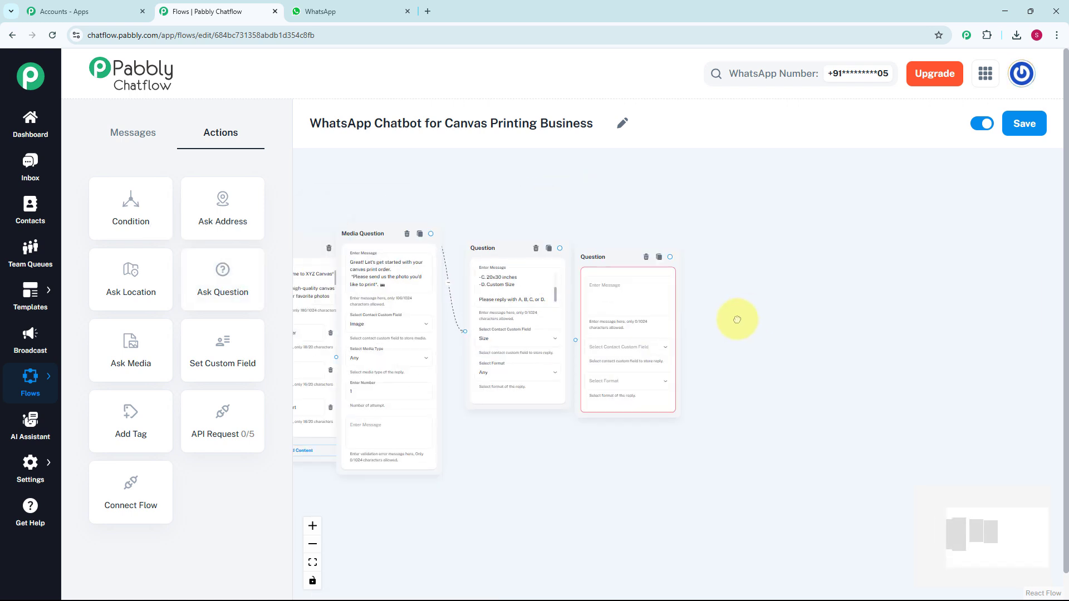
pyautogui.scroll(3, 668, 332)
pyautogui.moveTo(633, 354); pyautogui.dragTo(765, 358)
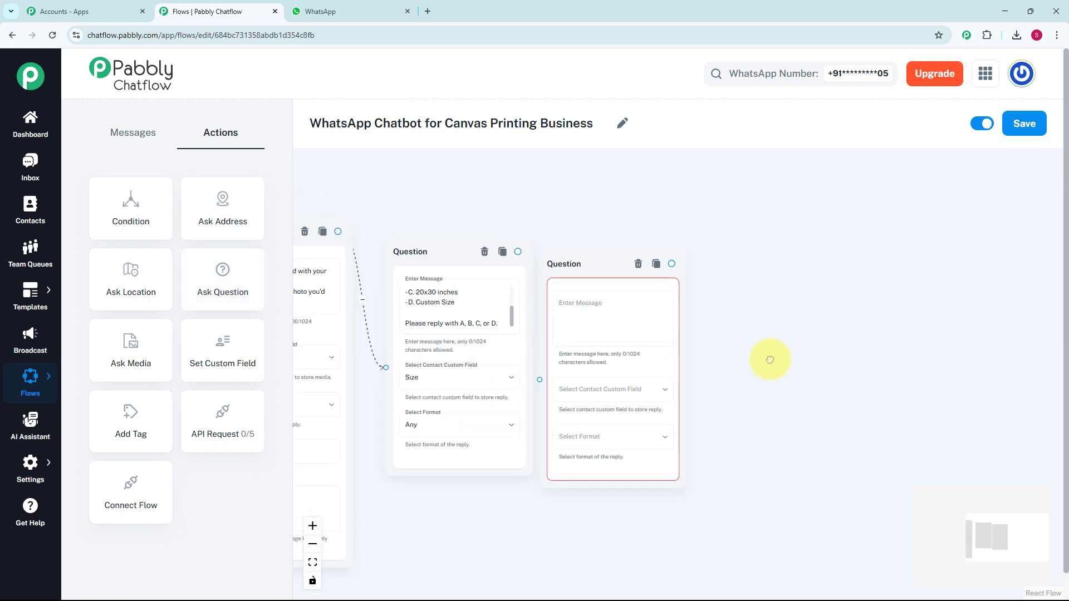
# Enter "Now, please share the delivery address" in the new question, store the reply in the Address field, and set the format to Any
pyautogui.click(611, 317)
pyautogui.write('Now, please share the delivery address')
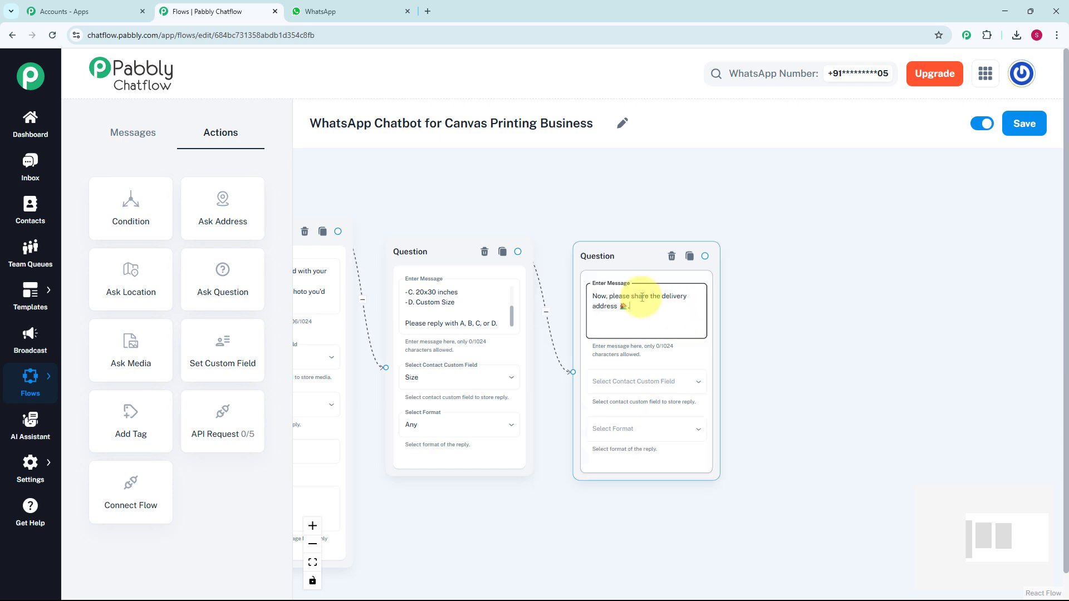
pyautogui.click(631, 398)
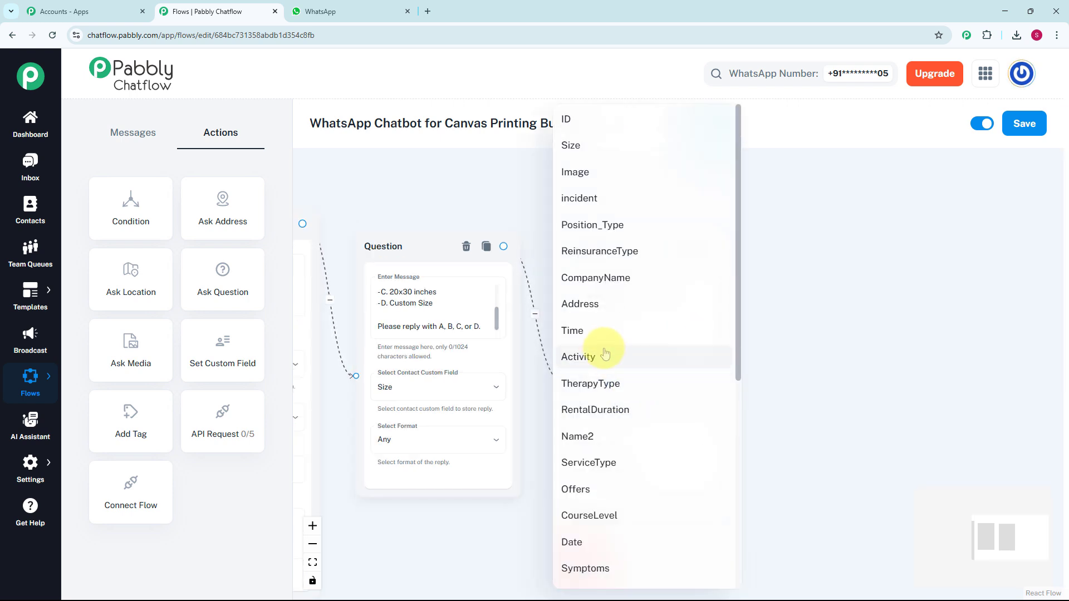
pyautogui.click(589, 312)
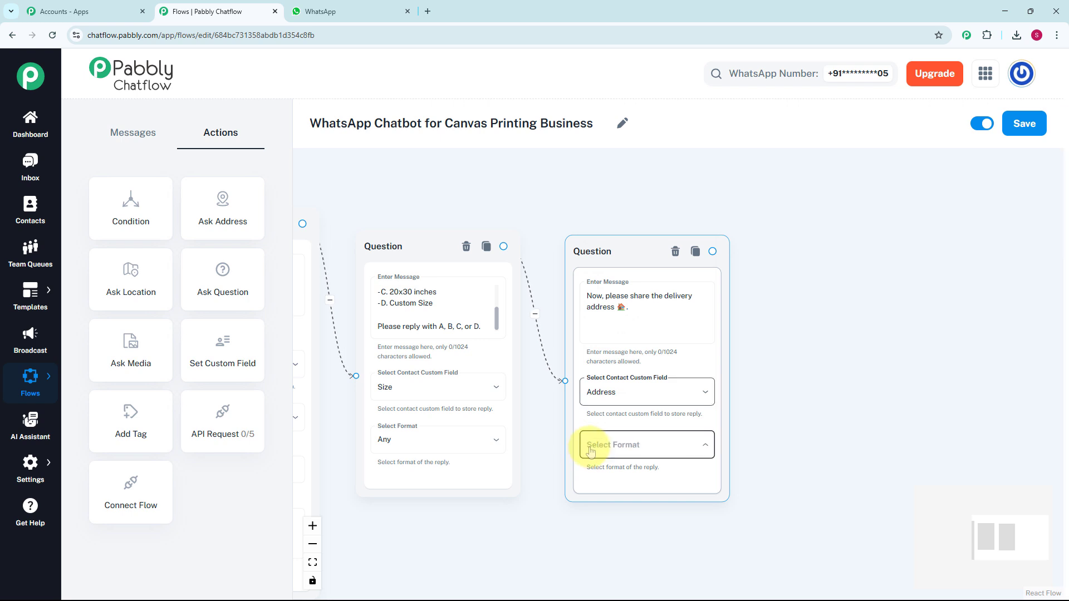
pyautogui.click(578, 443)
pyautogui.click(570, 418)
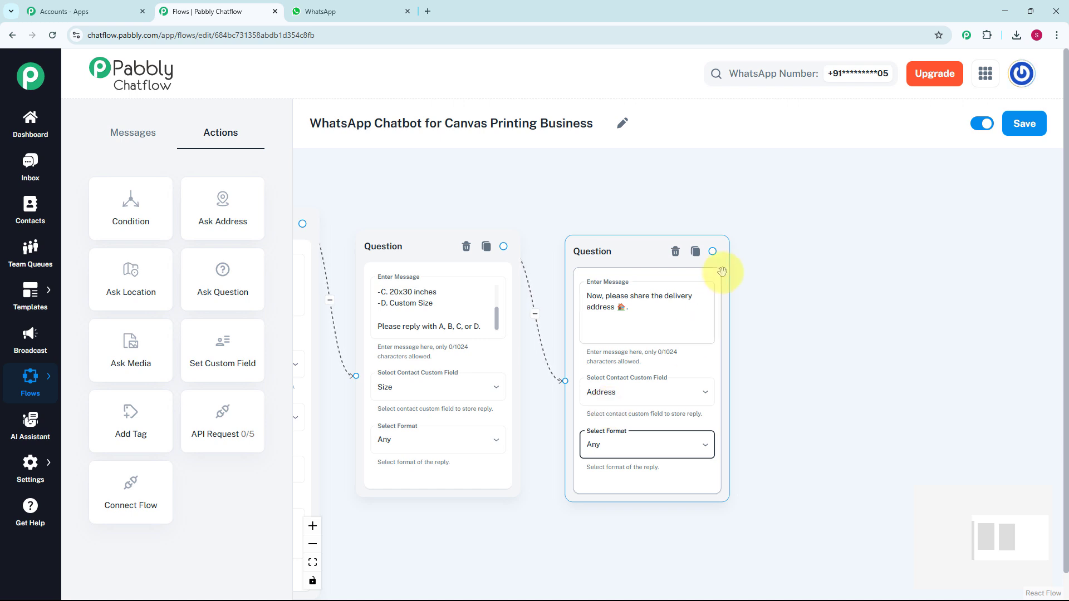
# Add a Text + Button message after the address question: "🎉 *Your order has been placed!* You’ll receive a confirmation shortly. Thank you for choosing us! 🖼️"
pyautogui.moveTo(713, 253); pyautogui.dragTo(759, 310)
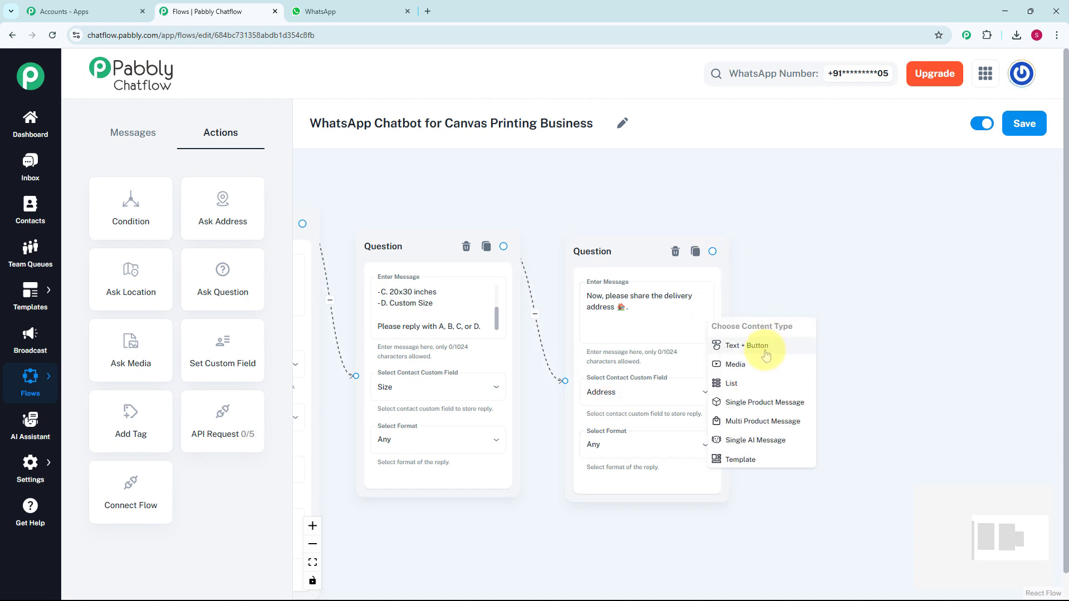
pyautogui.click(756, 347)
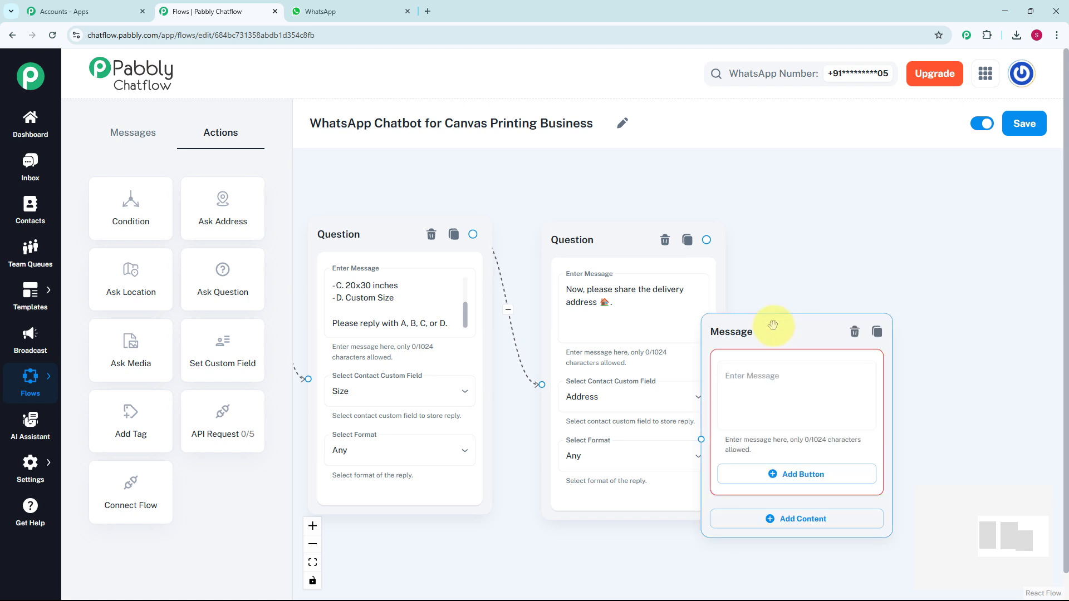
pyautogui.moveTo(769, 326); pyautogui.dragTo(811, 297)
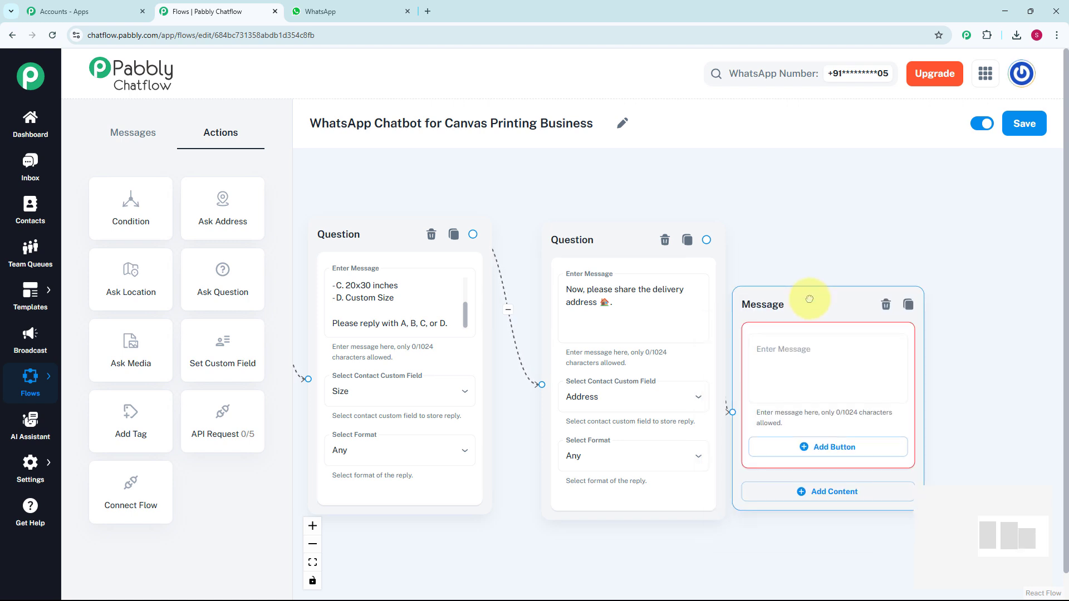
pyautogui.click(806, 361)
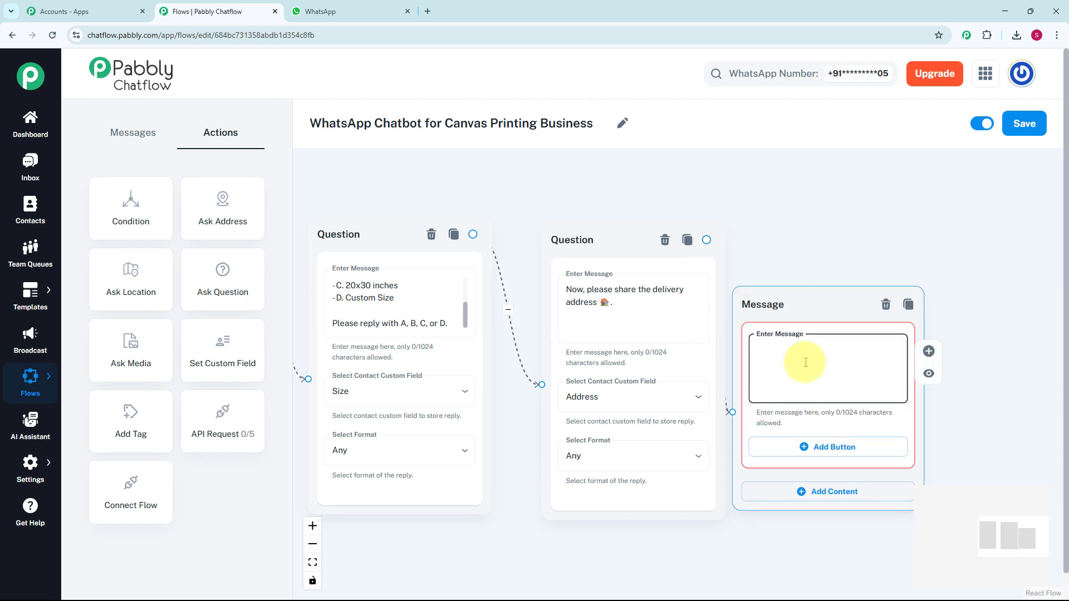
pyautogui.write('🎉 *Your order has been placed!* You’ll receive a confirmation shortly. Thank you for choosing us! 🖼️')
pyautogui.click(795, 290)
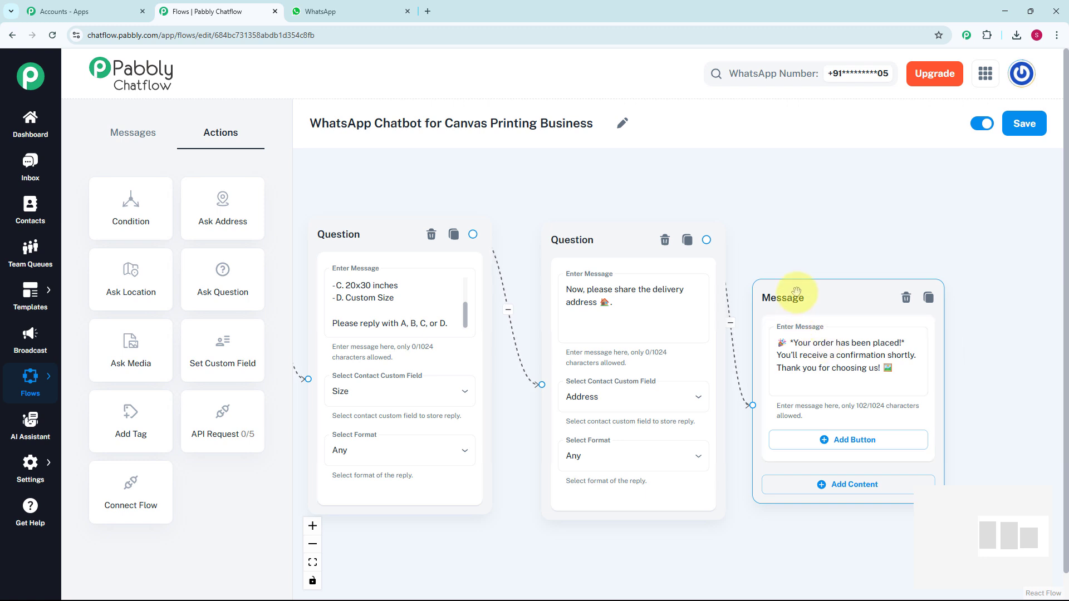
# Space out the welcome Message and Media Question nodes on the canvas so that they do not overlap
pyautogui.scroll(-3, 795, 260)
pyautogui.moveTo(636, 543); pyautogui.dragTo(727, 494)
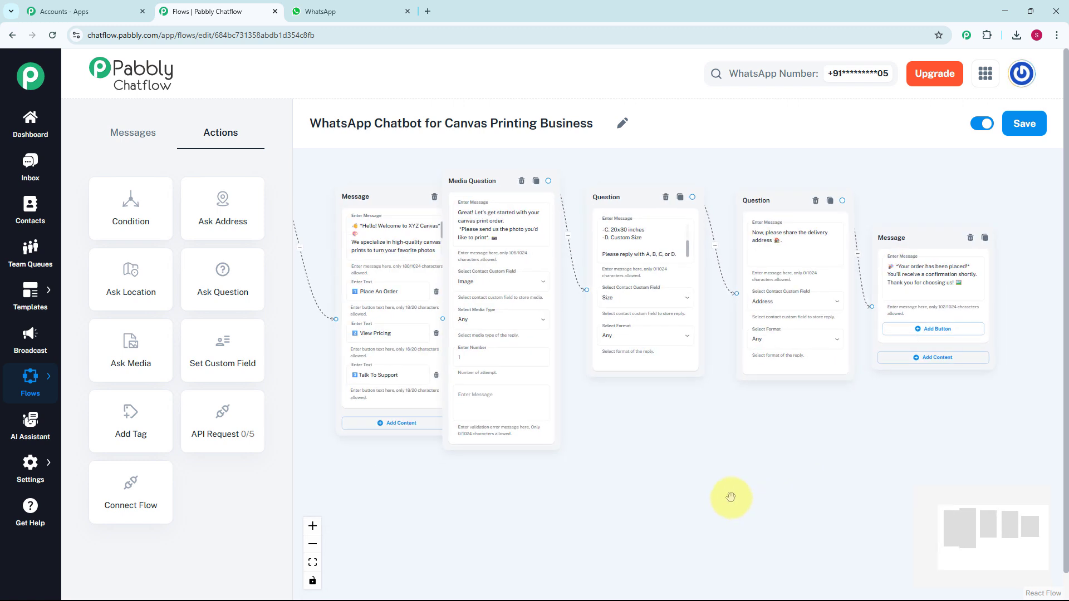
pyautogui.click(549, 441)
pyautogui.moveTo(556, 442); pyautogui.dragTo(578, 439)
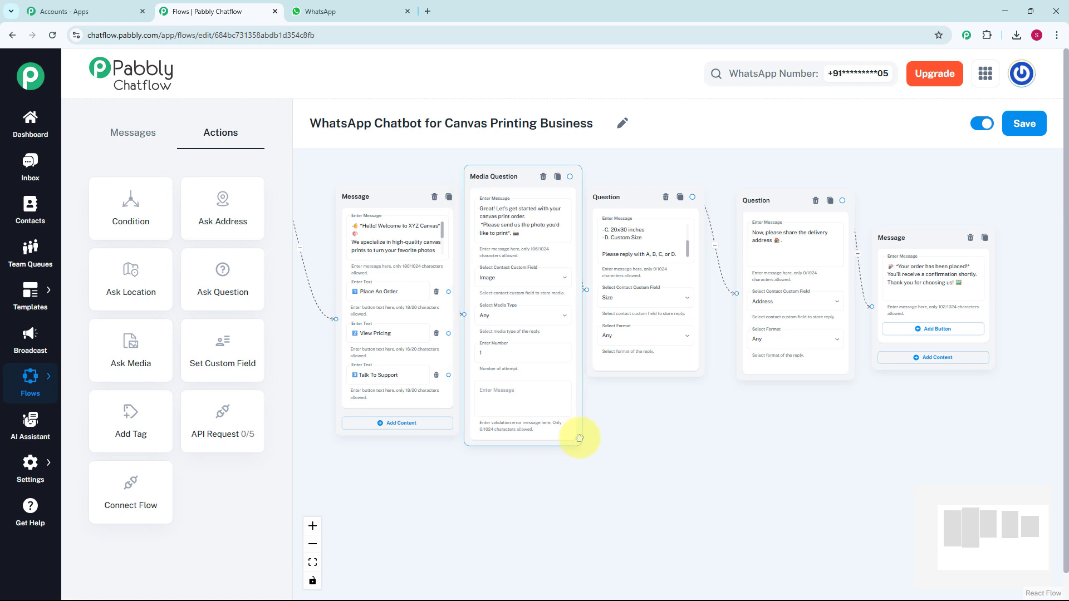
pyautogui.moveTo(343, 409); pyautogui.dragTo(449, 420)
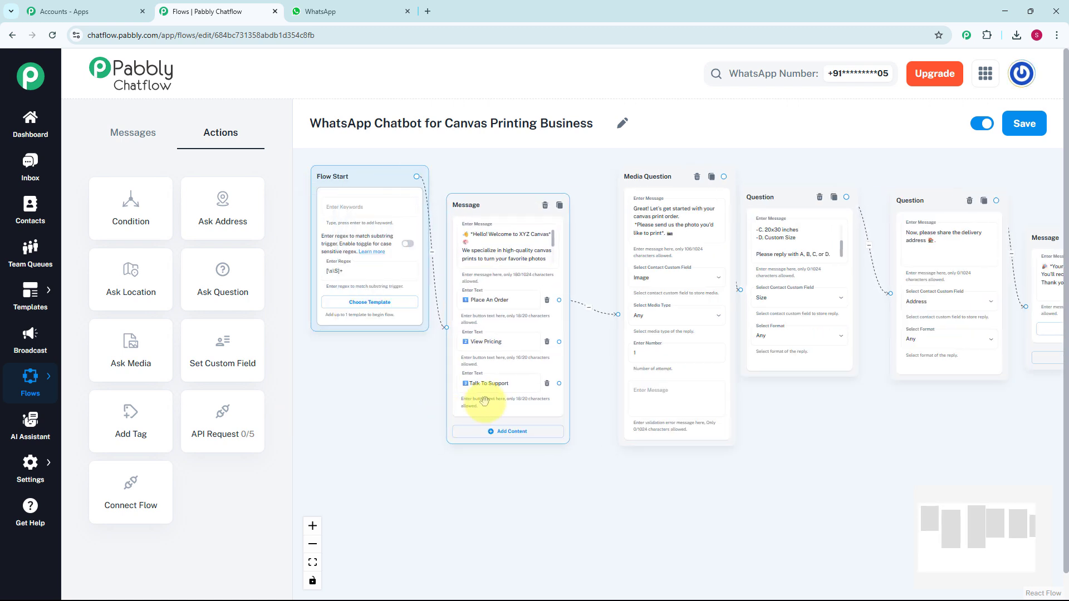
# Connect the View Pricing button to a new message node below the Media Question and paste the standard pricing list into it
pyautogui.scroll(3, 586, 367)
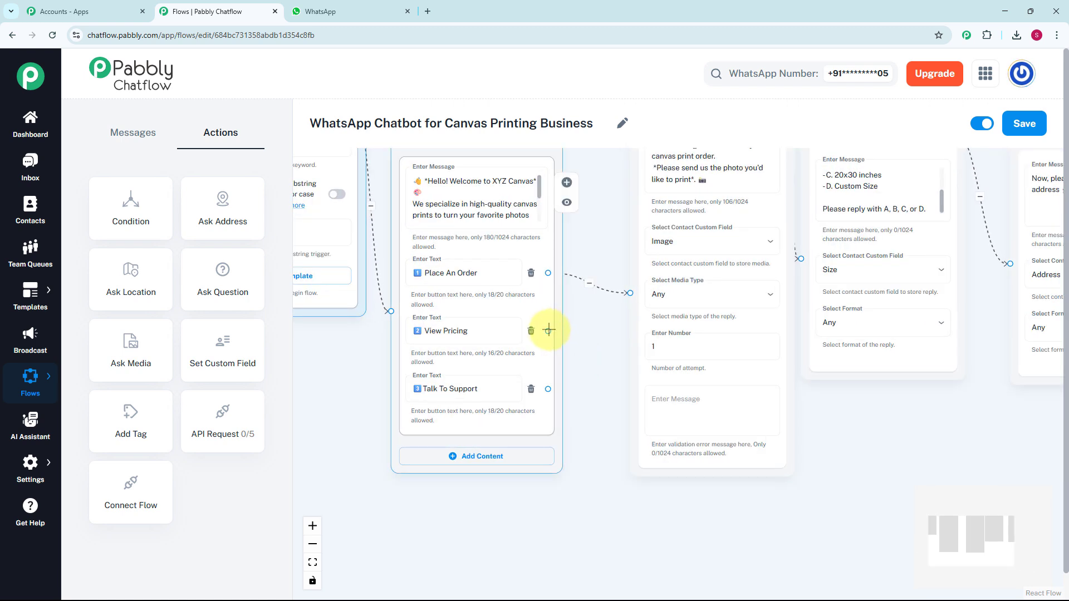
pyautogui.moveTo(549, 331); pyautogui.dragTo(593, 509)
pyautogui.click(644, 535)
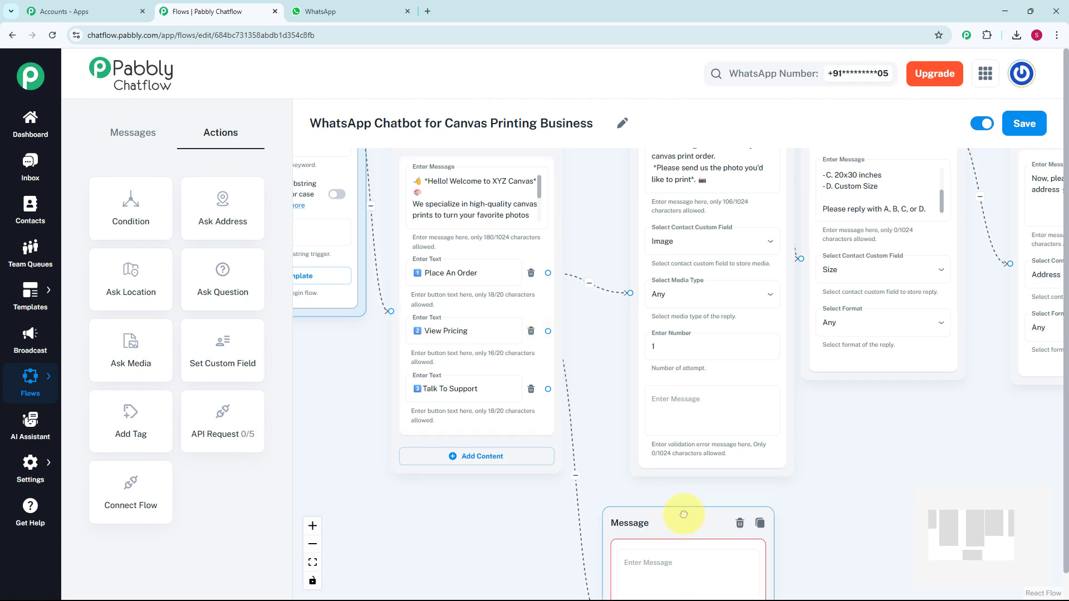
pyautogui.click(671, 409)
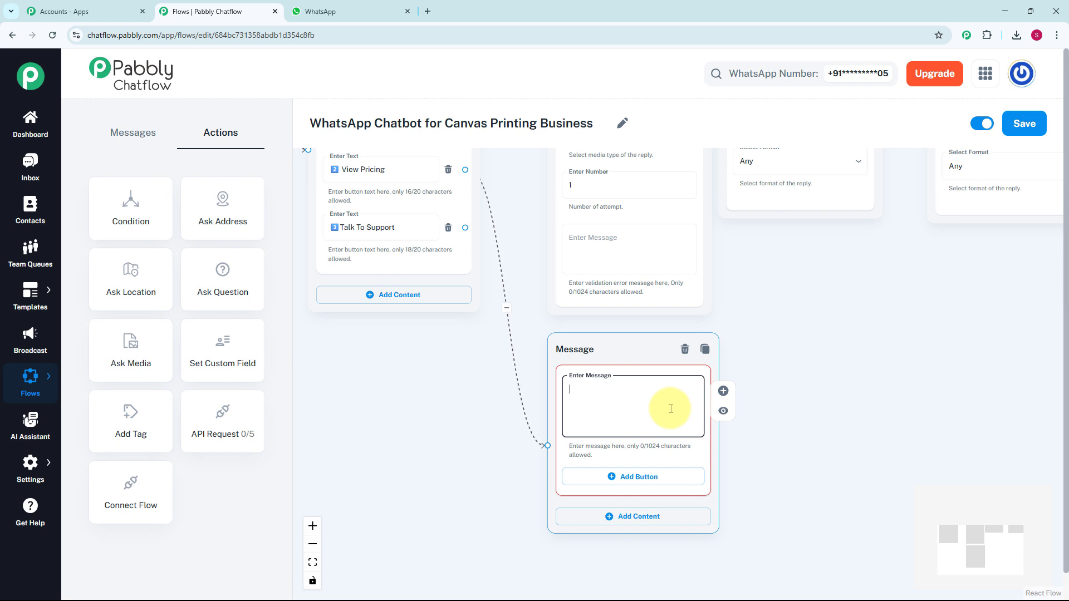
pyautogui.hotkey('ctrl', 'v')
pyautogui.scroll(3, 695, 401)
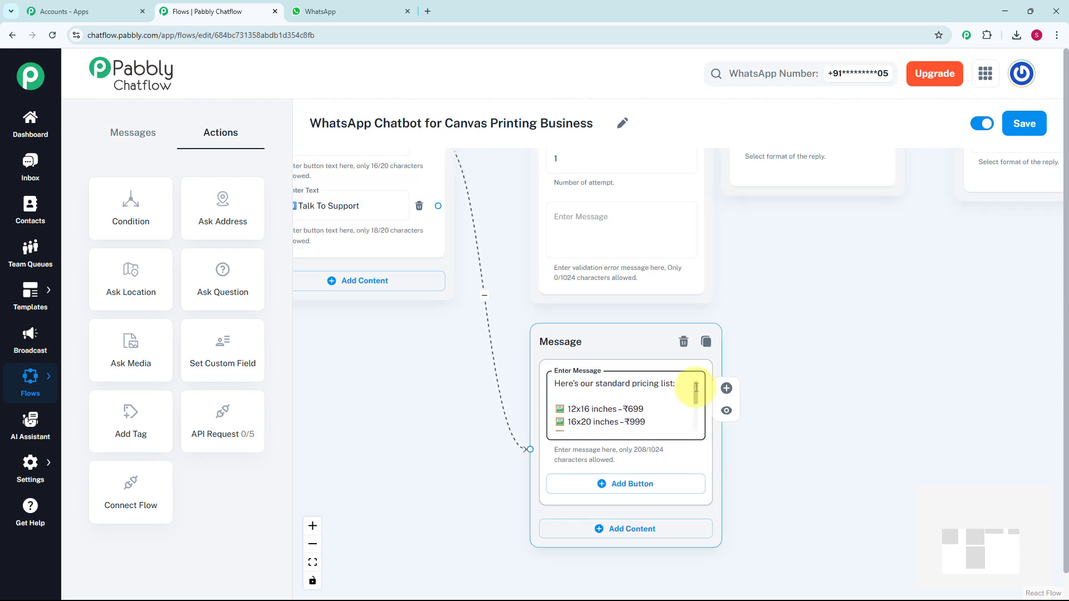
pyautogui.moveTo(695, 399); pyautogui.dragTo(700, 419)
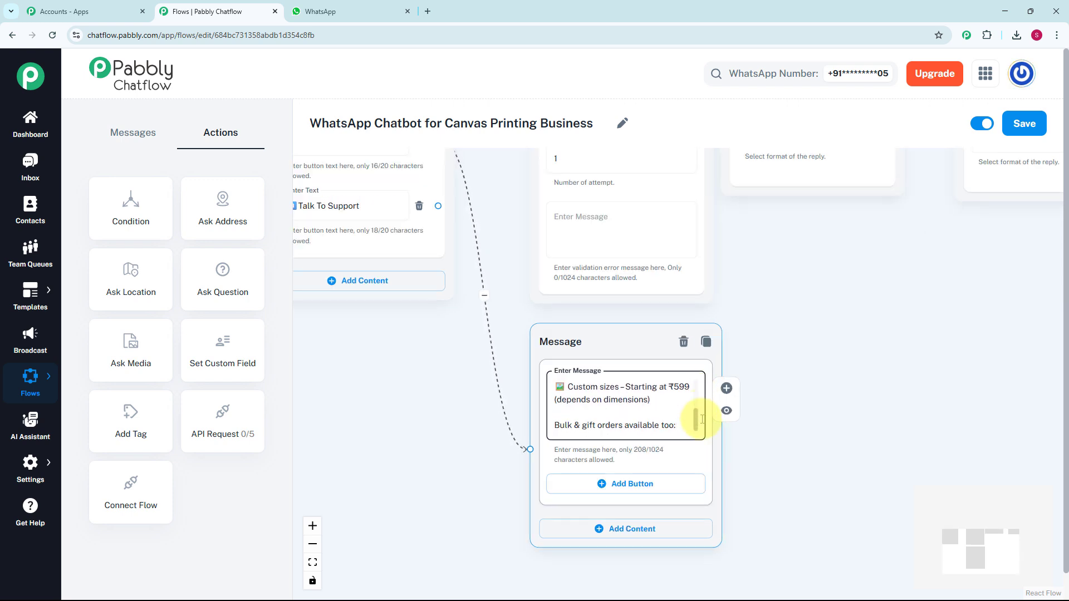
# Add a "Place An Order" button to the pricing message and connect it to the Media Question
pyautogui.click(649, 483)
pyautogui.click(629, 493)
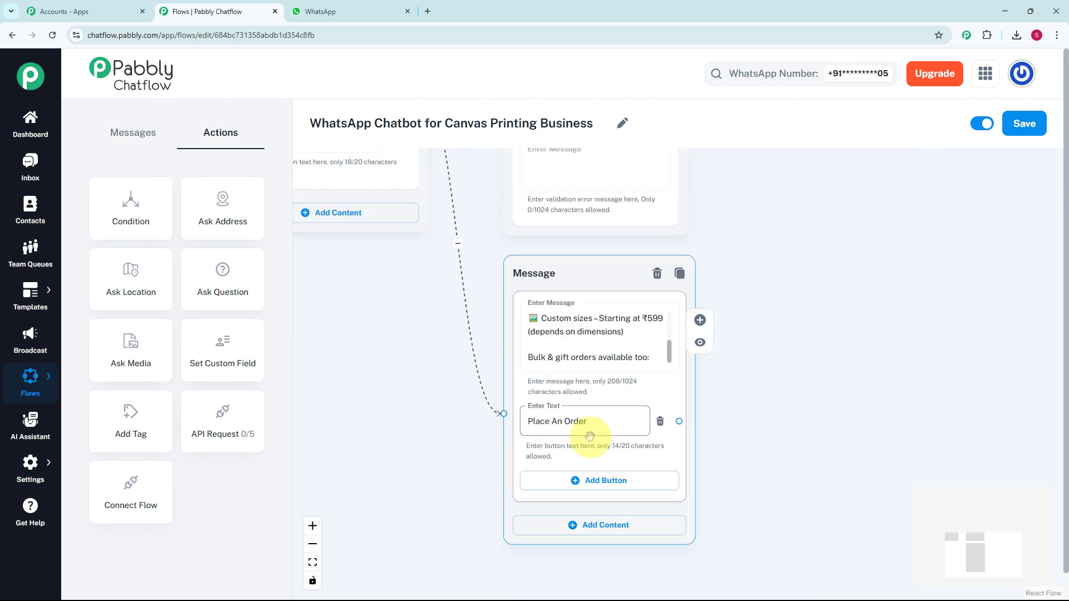
pyautogui.click(834, 453)
pyautogui.scroll(-2, 840, 455)
pyautogui.moveTo(829, 467); pyautogui.dragTo(734, 518)
pyautogui.moveTo(616, 480); pyautogui.dragTo(470, 222)
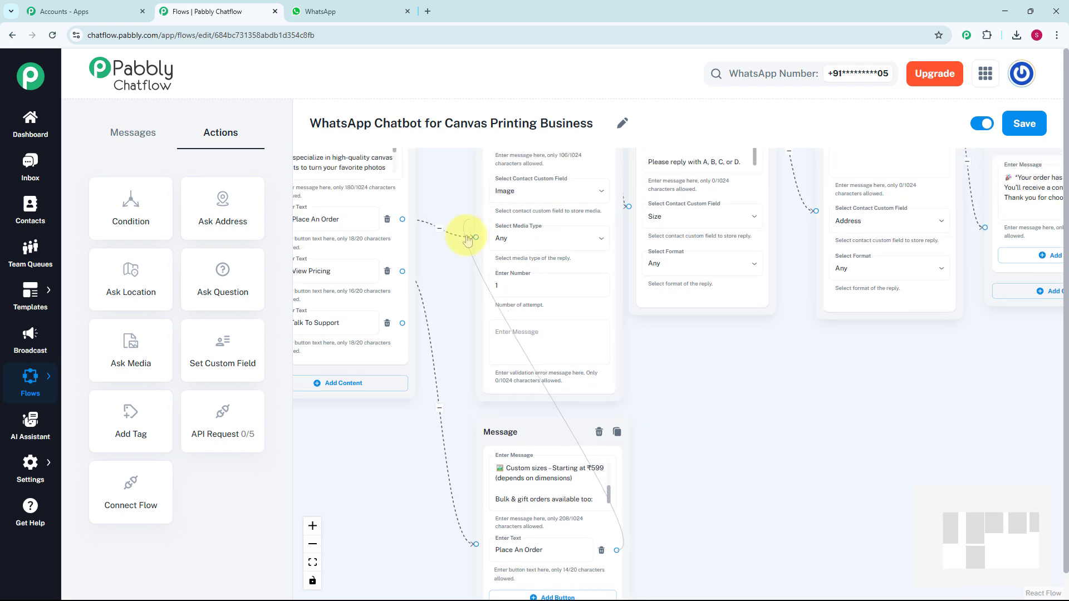
pyautogui.click(526, 504)
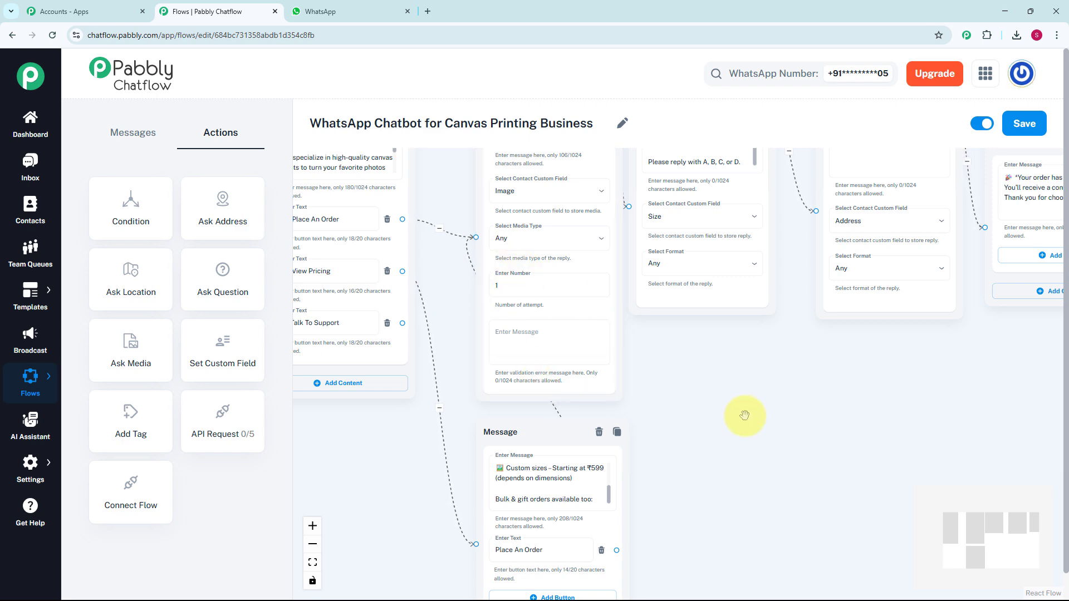
# Place an Ask Question node below the pricing message, connect Talk To Support to it, and paste the support message asking for the issue
pyautogui.scroll(-1, 745, 415)
pyautogui.moveTo(745, 415); pyautogui.dragTo(778, 286)
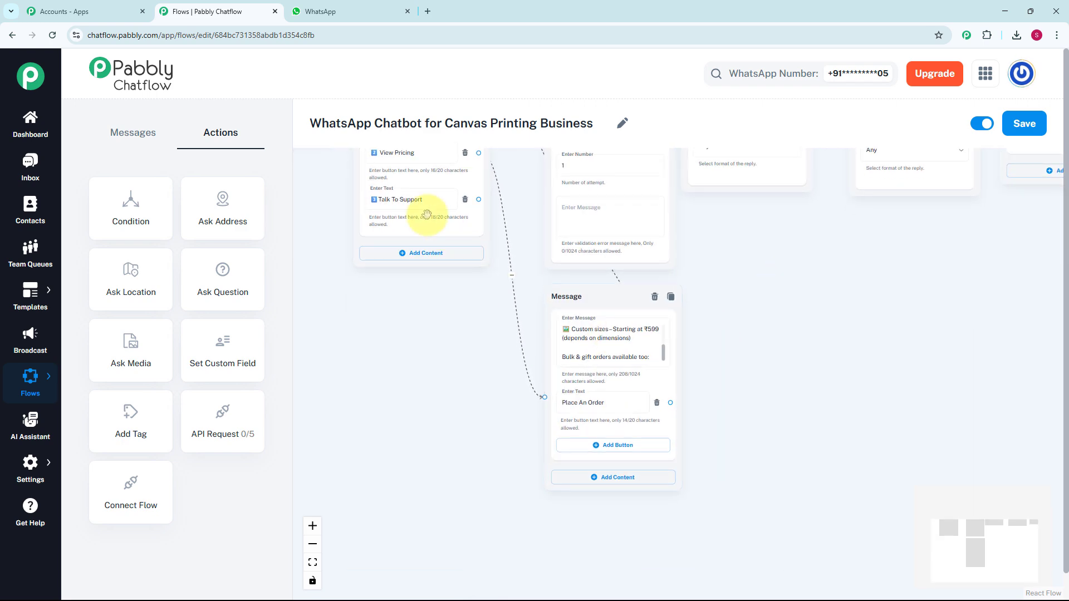
pyautogui.scroll(1, 474, 199)
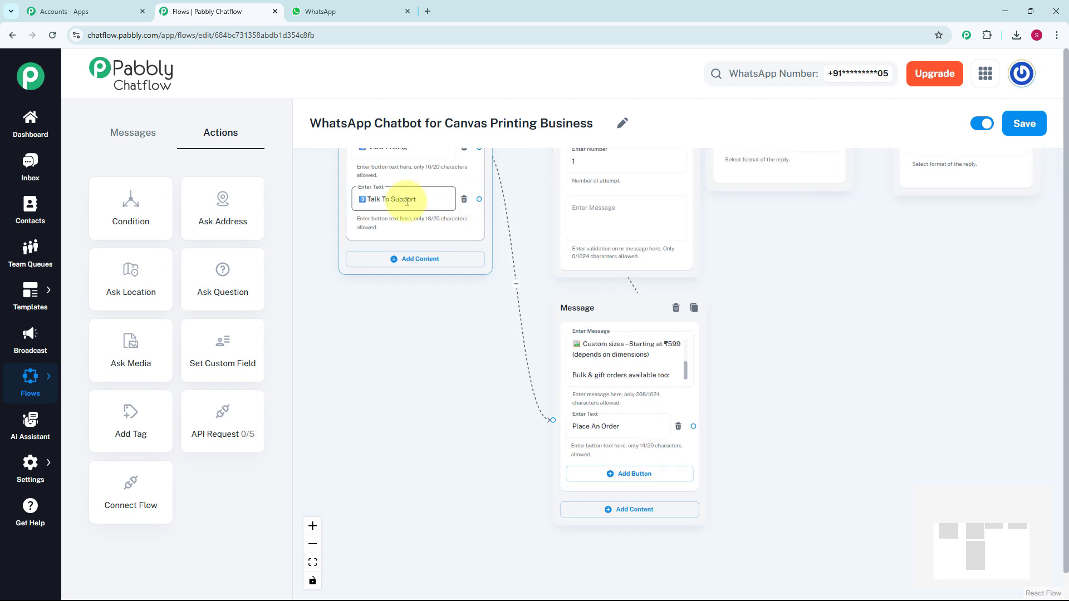
pyautogui.click(229, 280)
pyautogui.moveTo(370, 250); pyautogui.dragTo(679, 503)
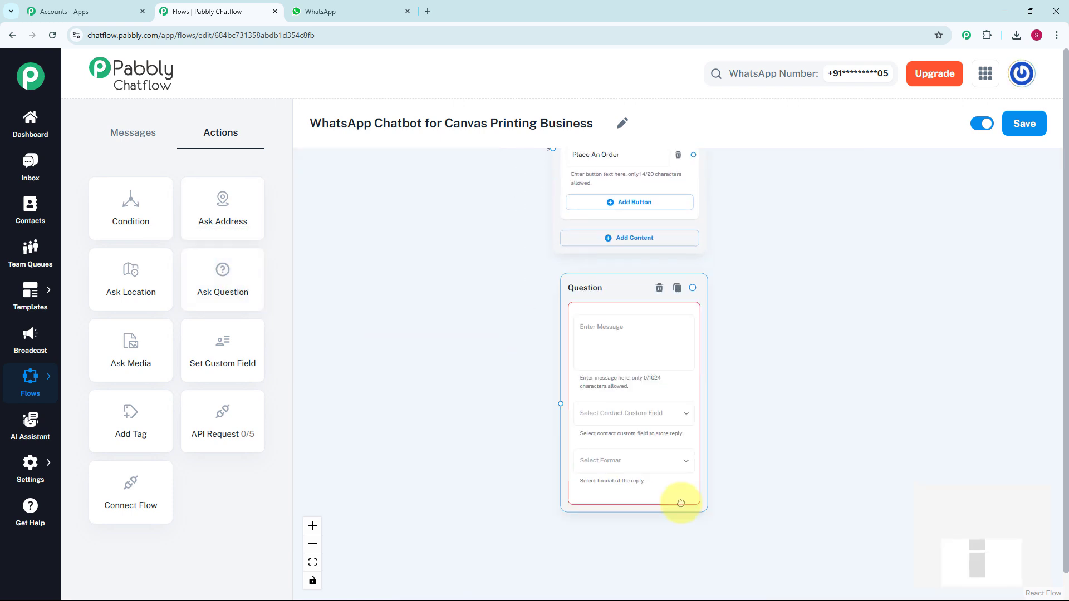
pyautogui.click(757, 366)
pyautogui.scroll(-1, 762, 362)
pyautogui.moveTo(762, 365); pyautogui.dragTo(759, 482)
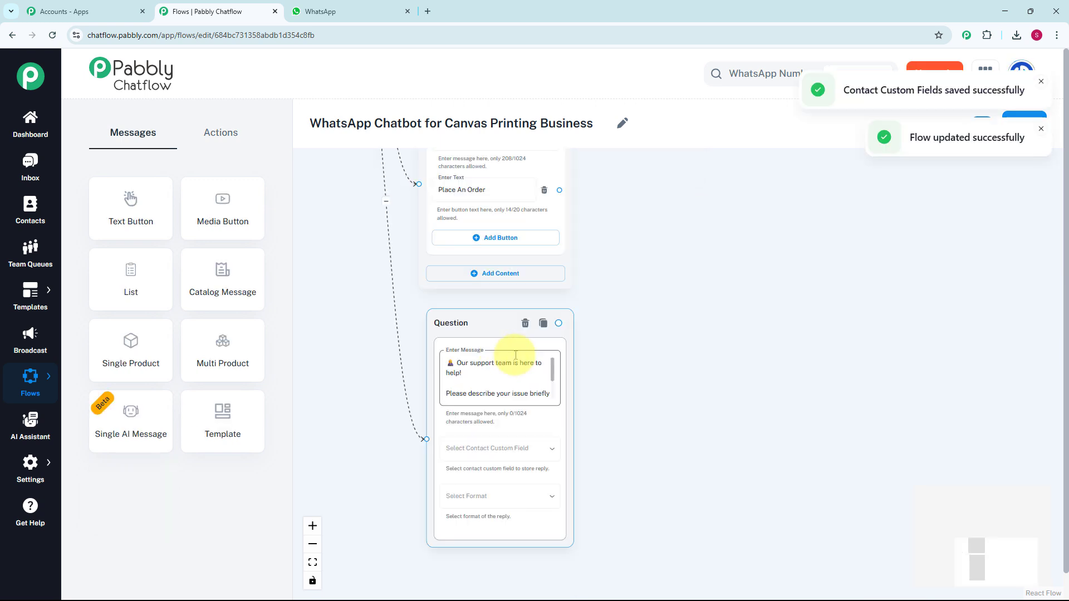
# Store the support question's reply in the Issue custom field and set its format to Any
pyautogui.click(500, 454)
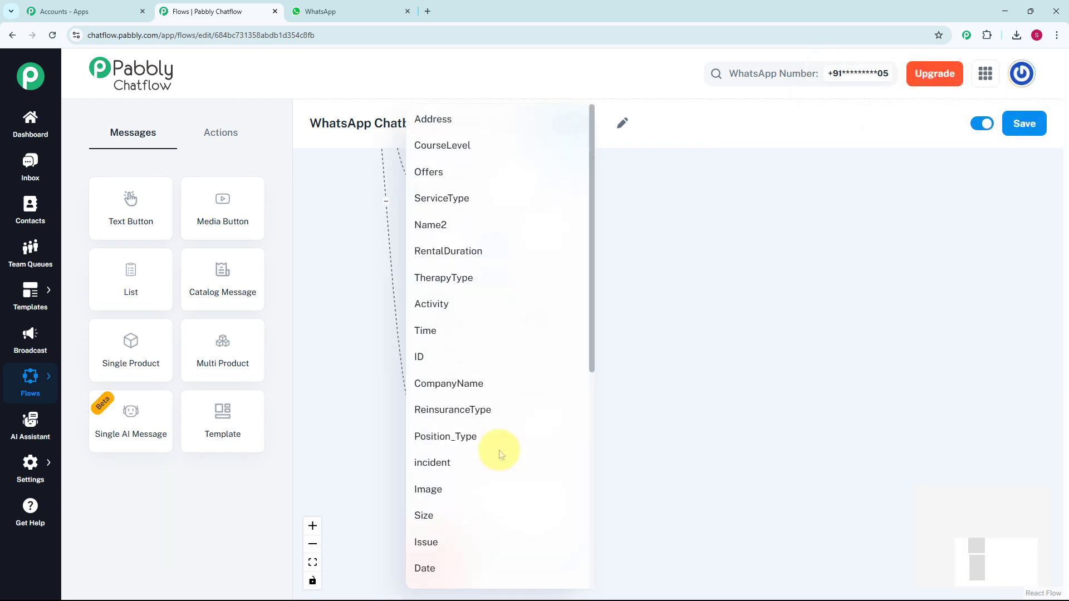
pyautogui.click(445, 542)
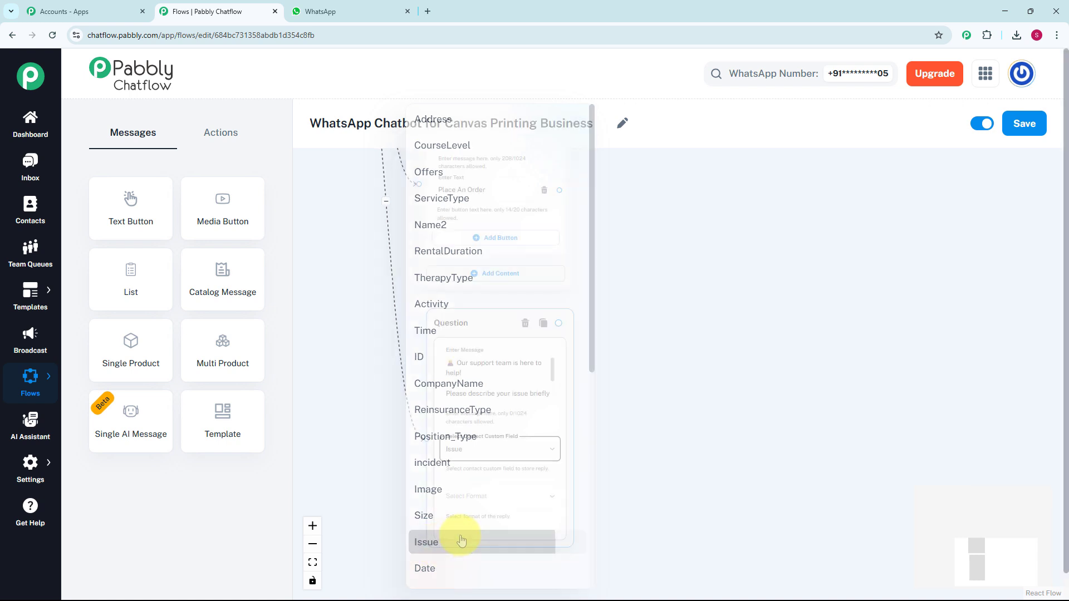
pyautogui.click(488, 501)
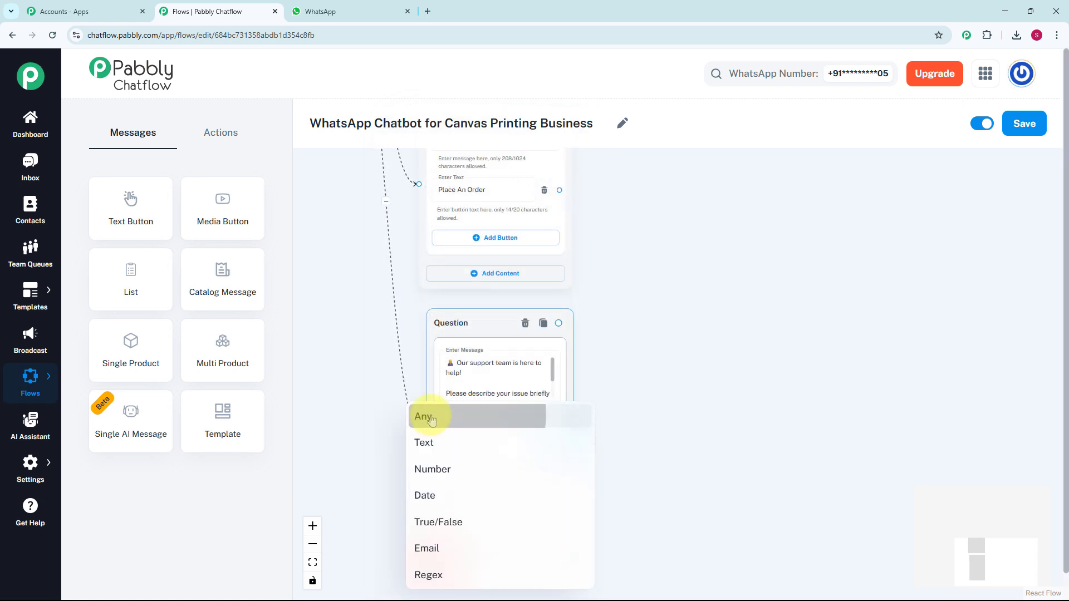
pyautogui.click(429, 418)
# Check the layout of the whole canvas printing flow and save it
pyautogui.scroll(-5, 637, 391)
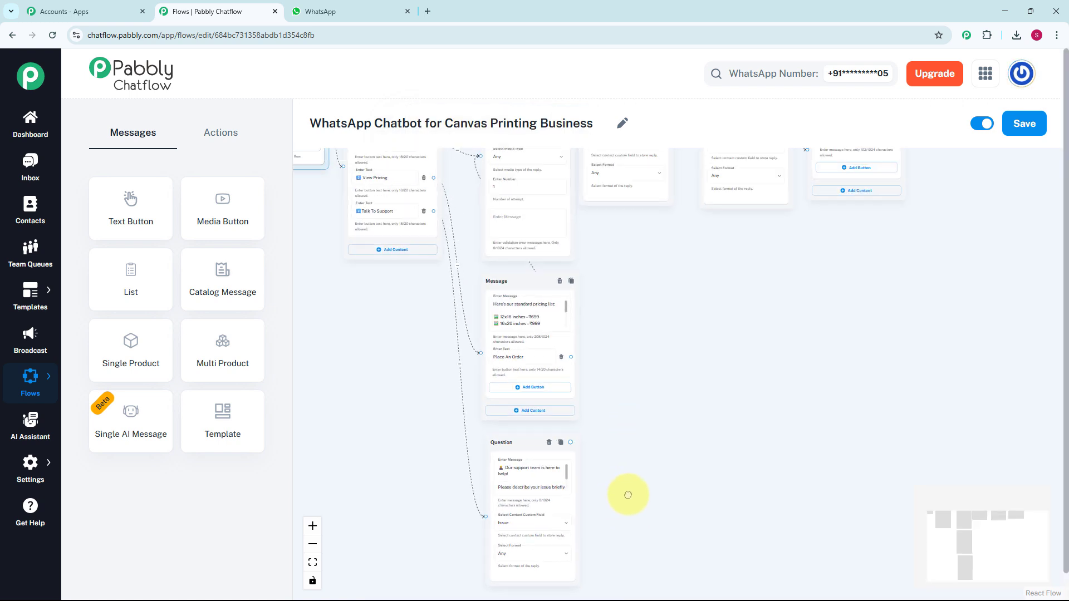
pyautogui.scroll(-1, 635, 437)
pyautogui.moveTo(634, 437); pyautogui.dragTo(663, 478)
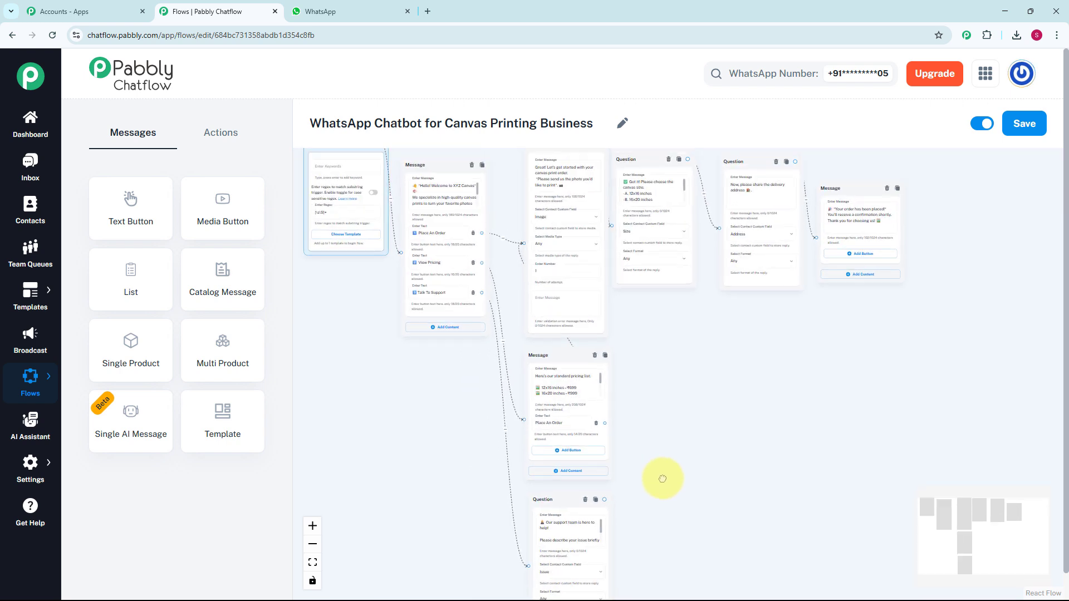
pyautogui.scroll(-1, 662, 472)
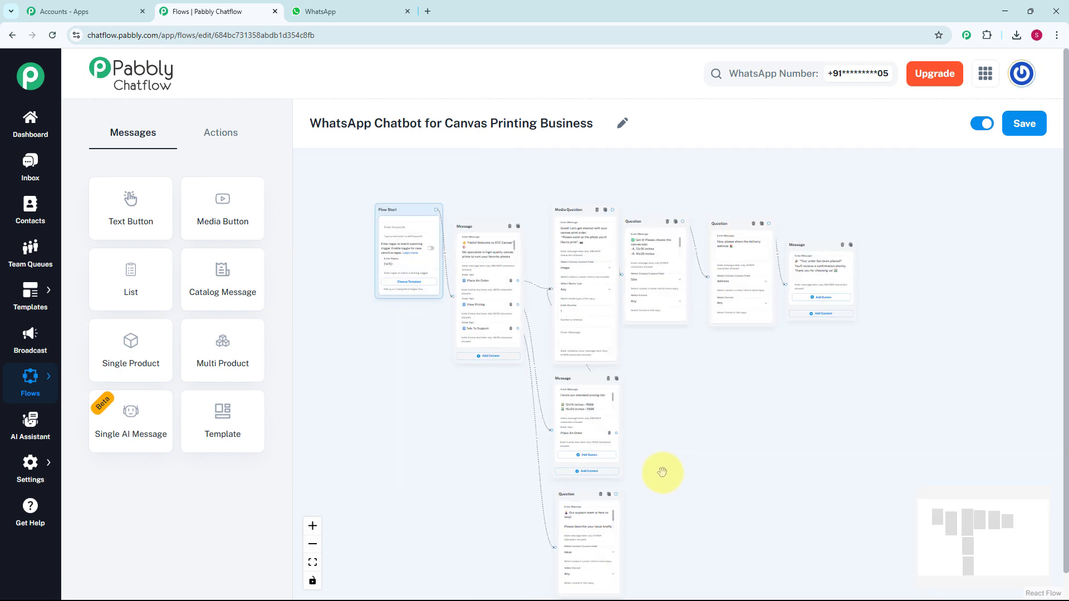
pyautogui.click(1021, 125)
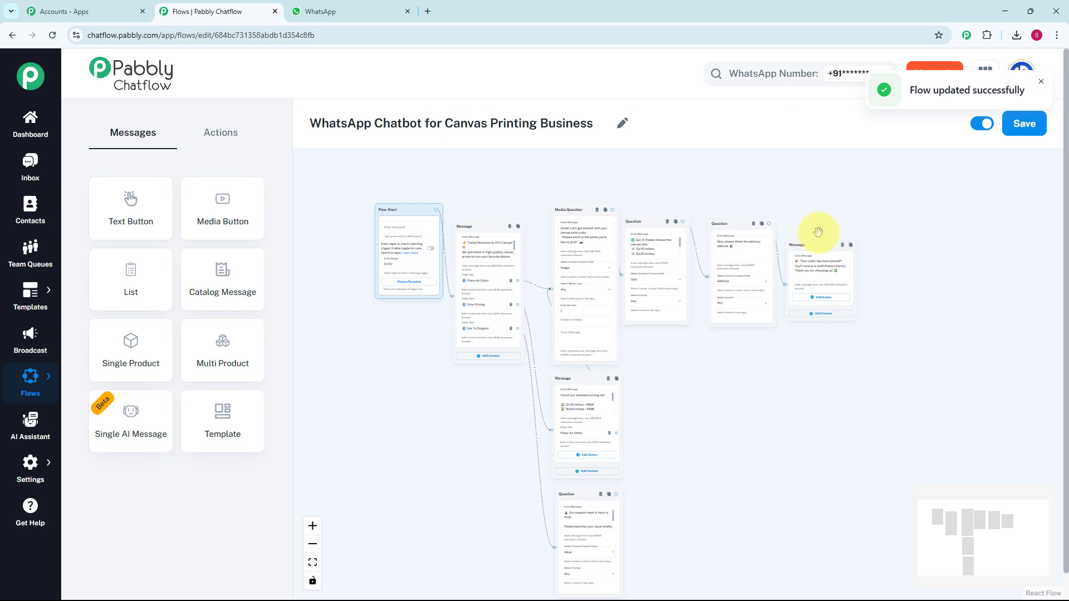
# Open the test contact's conversation in the inbox and examine the chatbot's welcome, photo and canvas size messages with the customer's replies
pyautogui.click(28, 175)
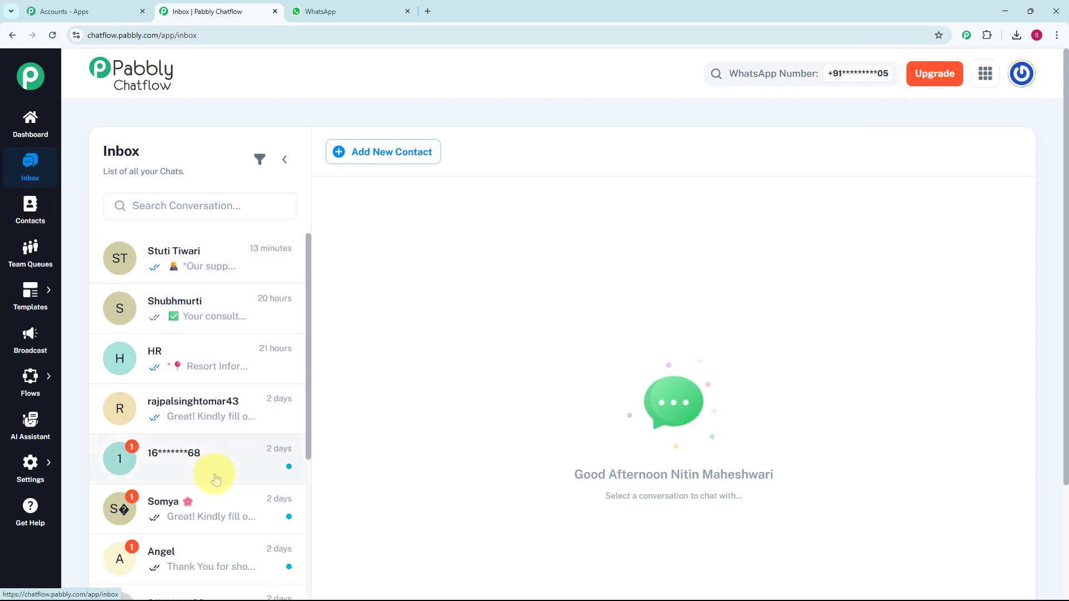
pyautogui.click(192, 281)
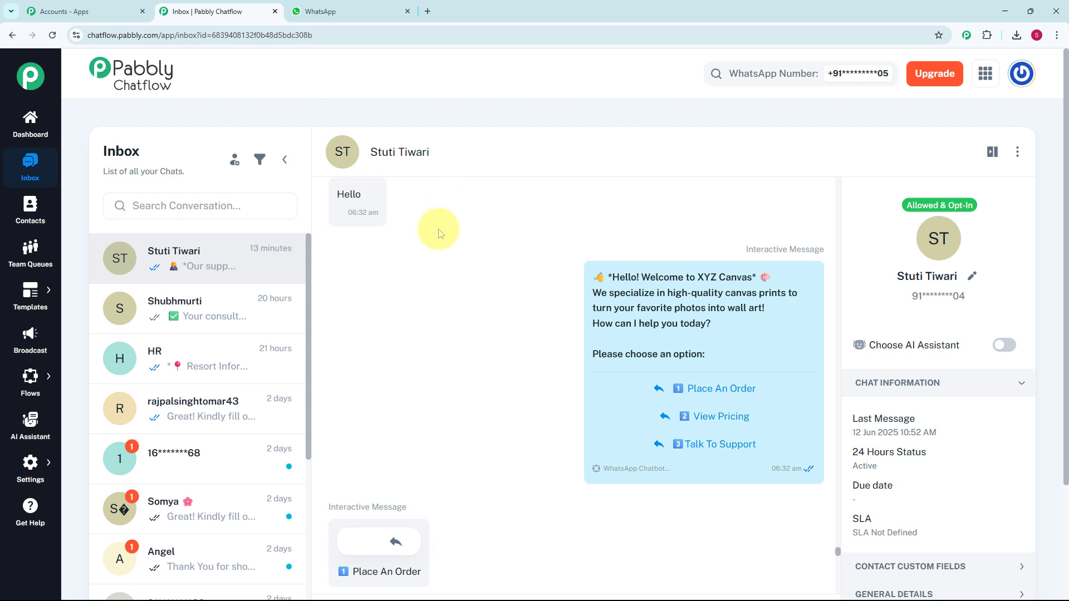
pyautogui.moveTo(598, 287)
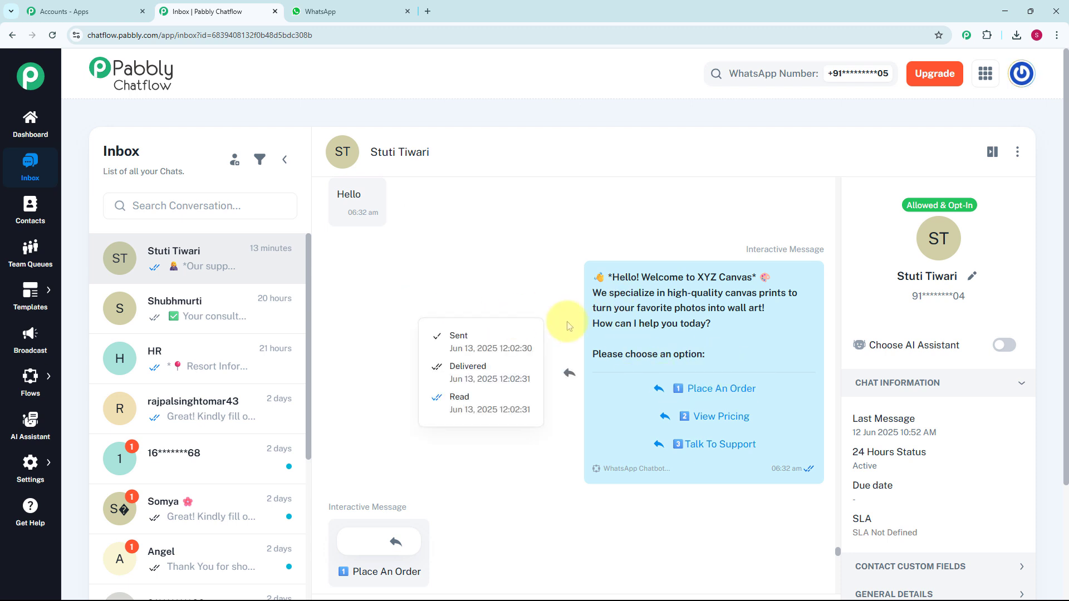
pyautogui.scroll(-3, 566, 322)
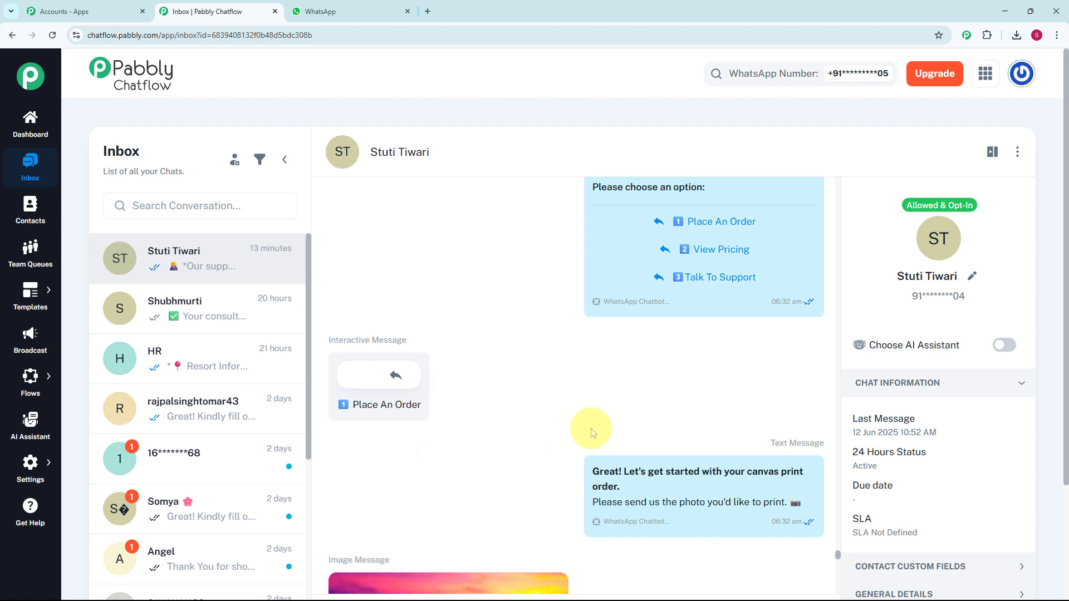
pyautogui.scroll(-1, 591, 433)
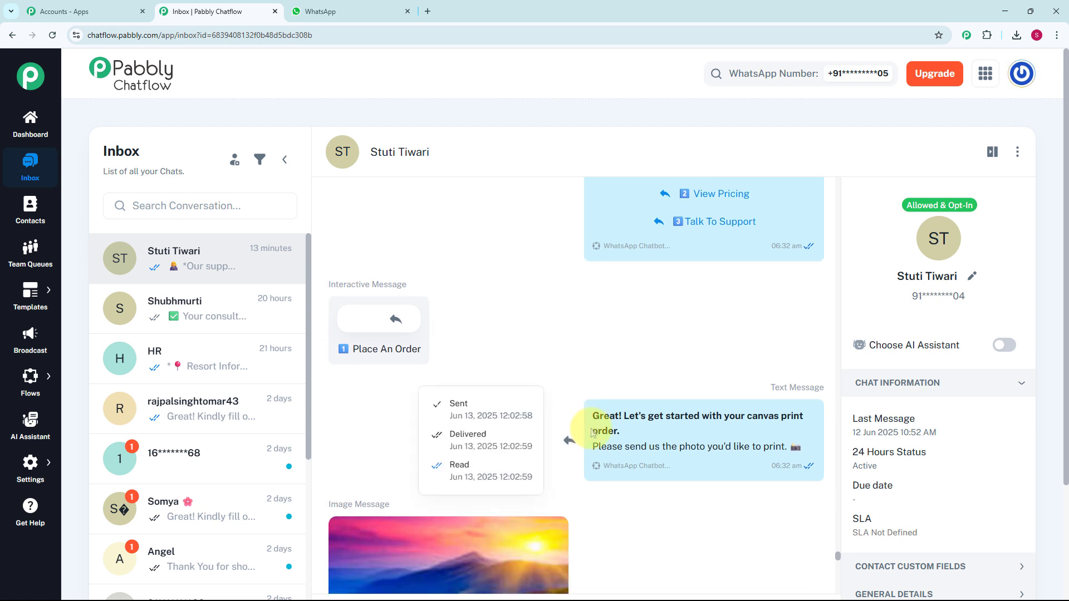
pyautogui.scroll(-1, 591, 433)
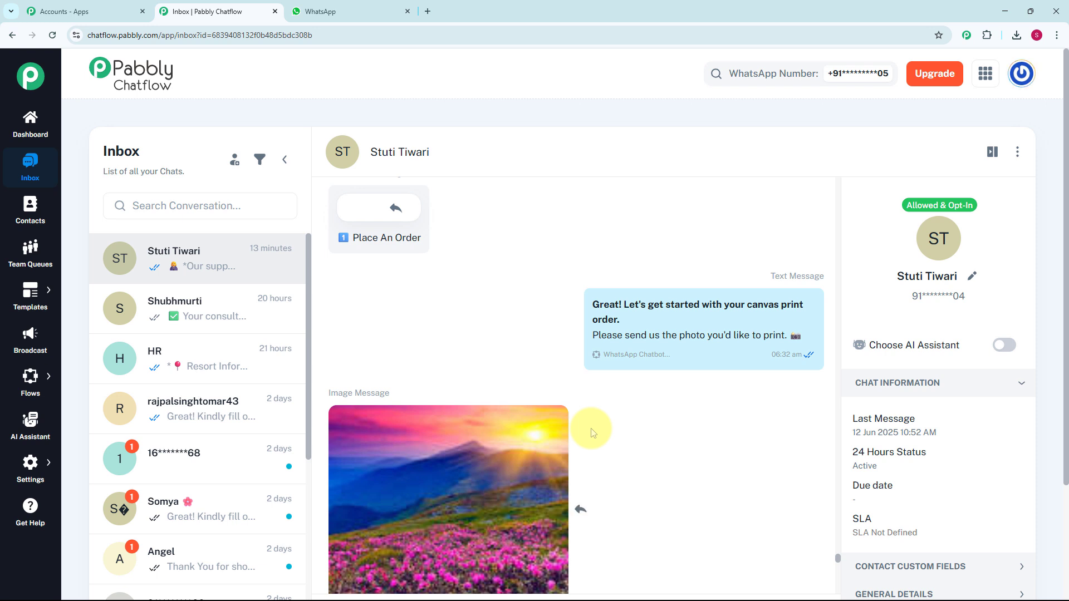
pyautogui.scroll(-2, 593, 433)
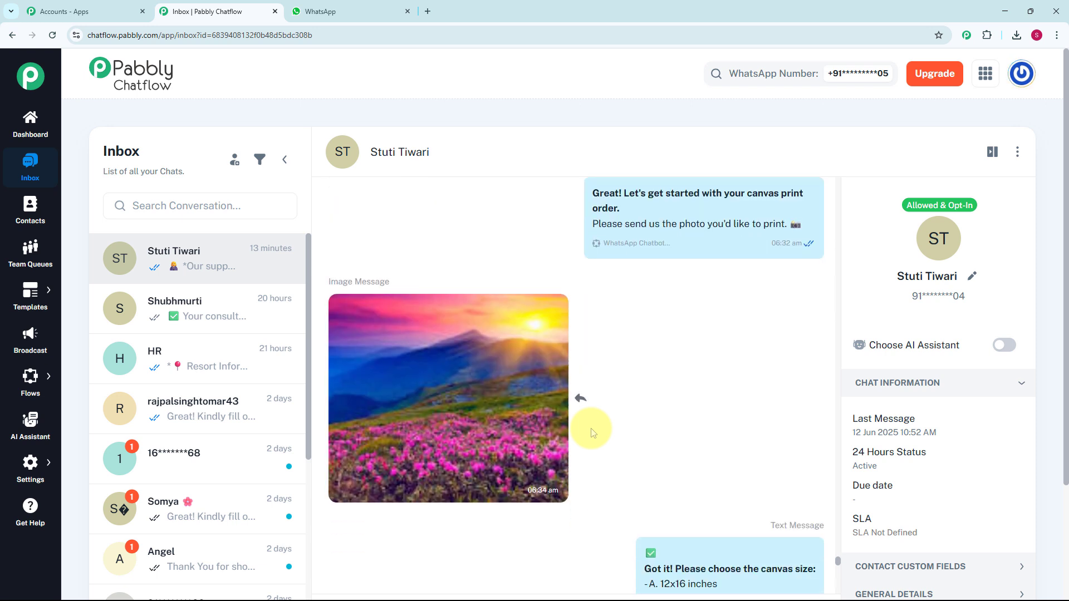
pyautogui.scroll(-1, 593, 433)
pyautogui.scroll(-1, 593, 433)
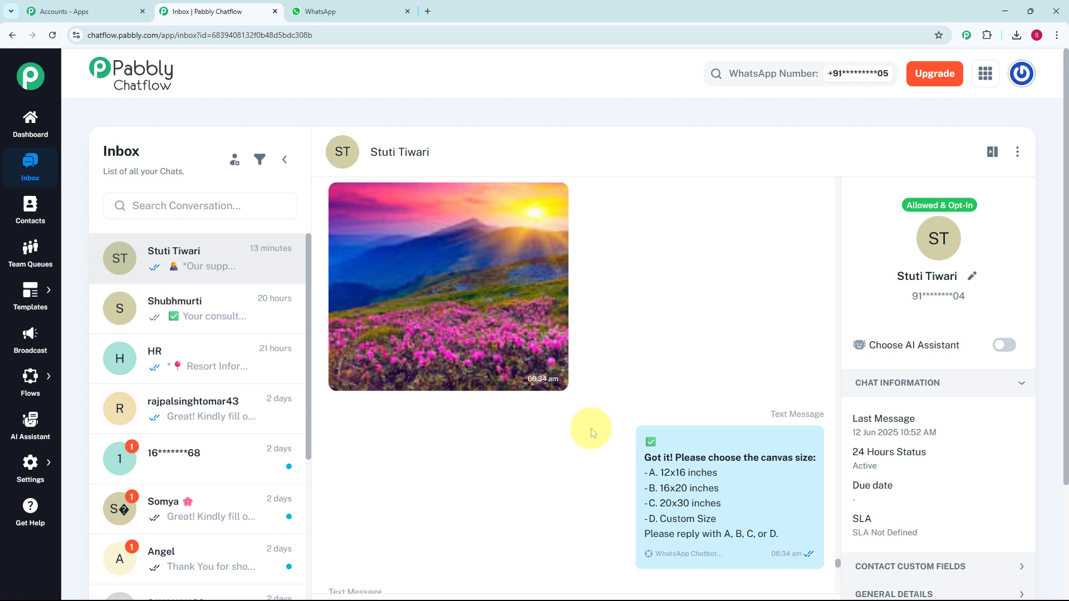
pyautogui.scroll(-2, 592, 433)
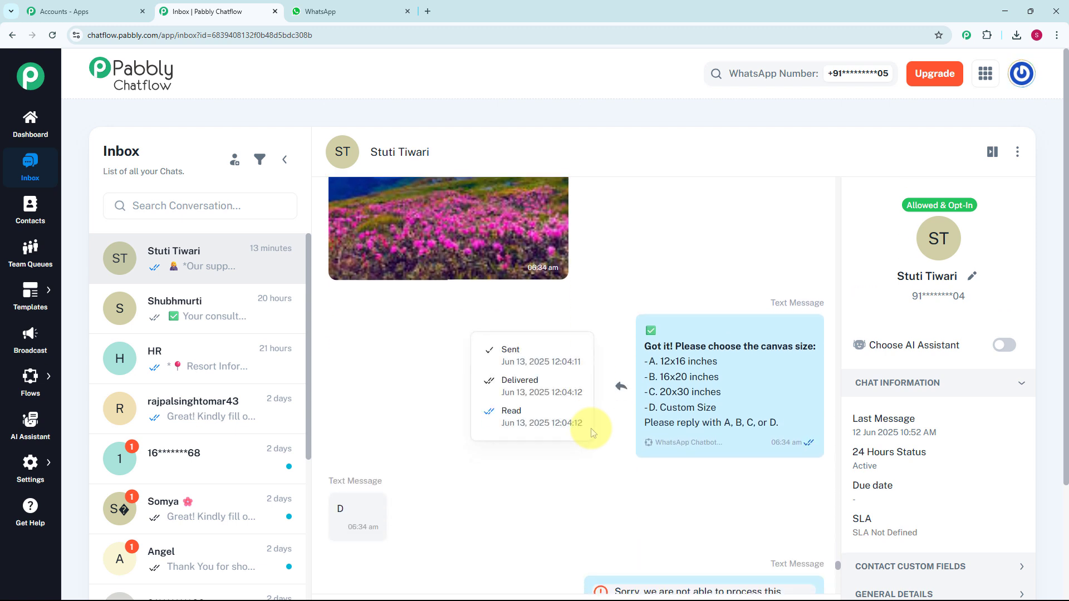
pyautogui.scroll(2, 592, 431)
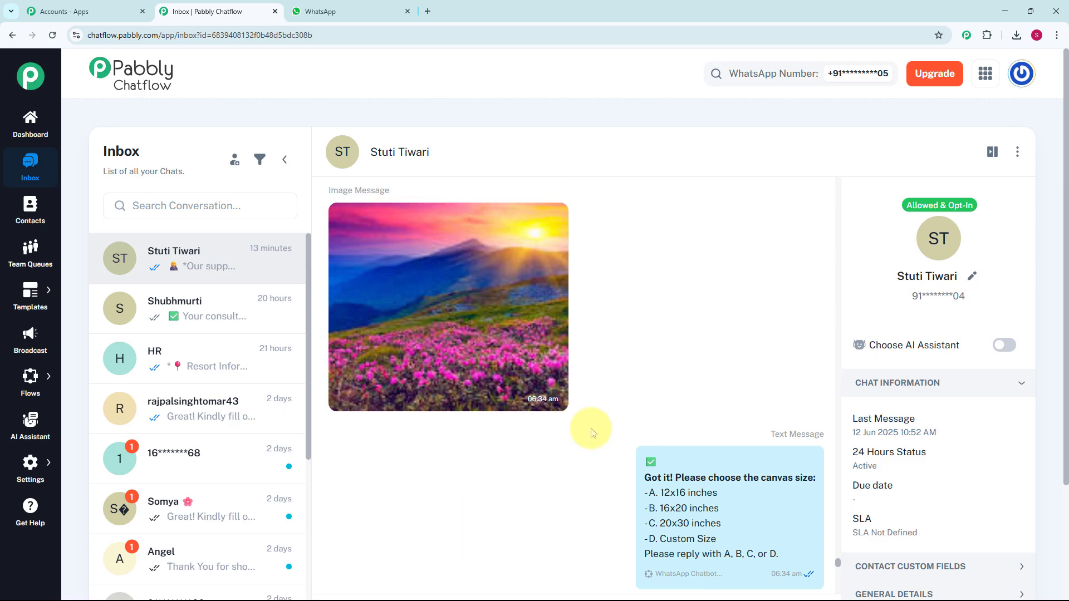